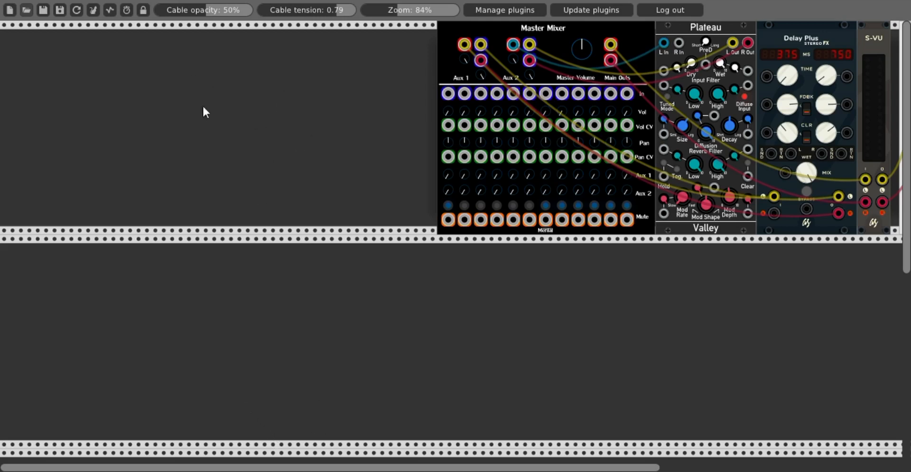
# - Add a Fundamental VCO-1 oscillator to the empty rack space and place a Vult Tangents Steiner-Parker filter beside it
pyautogui.doubleClick(158, 97)
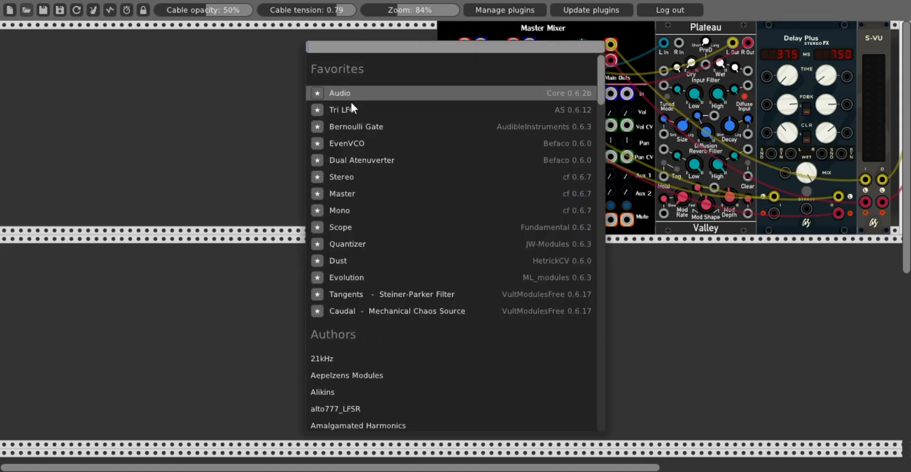
pyautogui.scroll(-10, 434, 311)
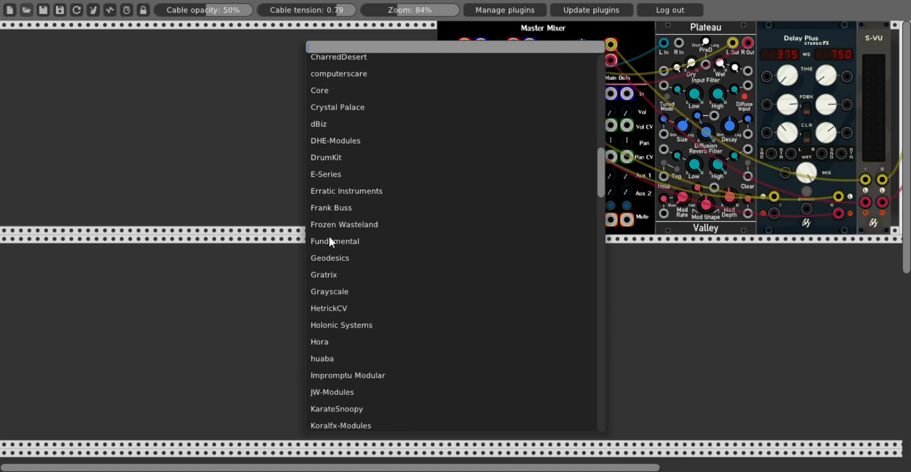
pyautogui.click(330, 240)
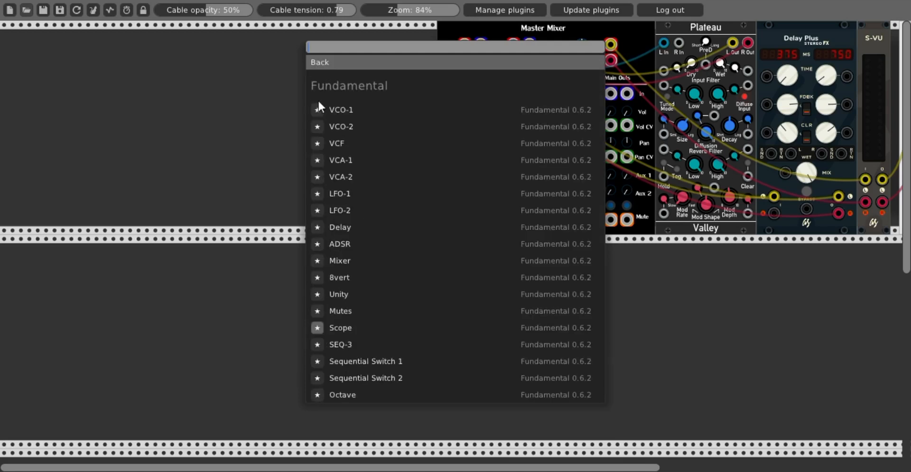
pyautogui.click(347, 113)
pyautogui.doubleClick(245, 127)
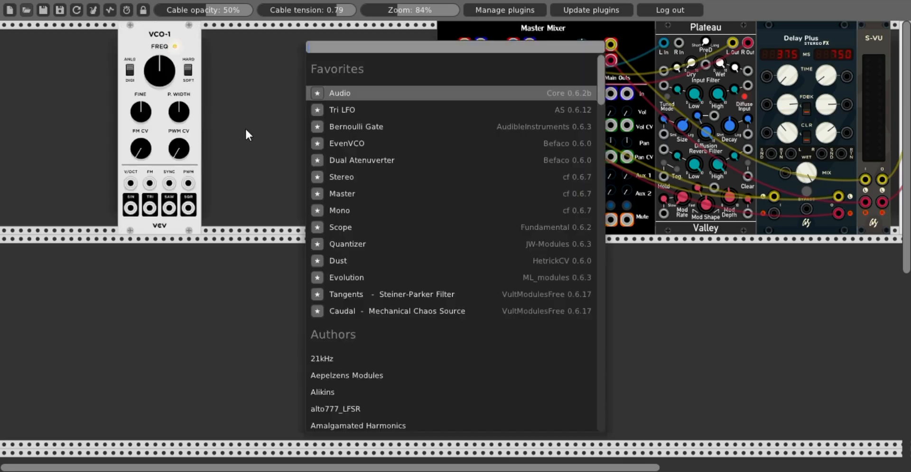
pyautogui.click(351, 294)
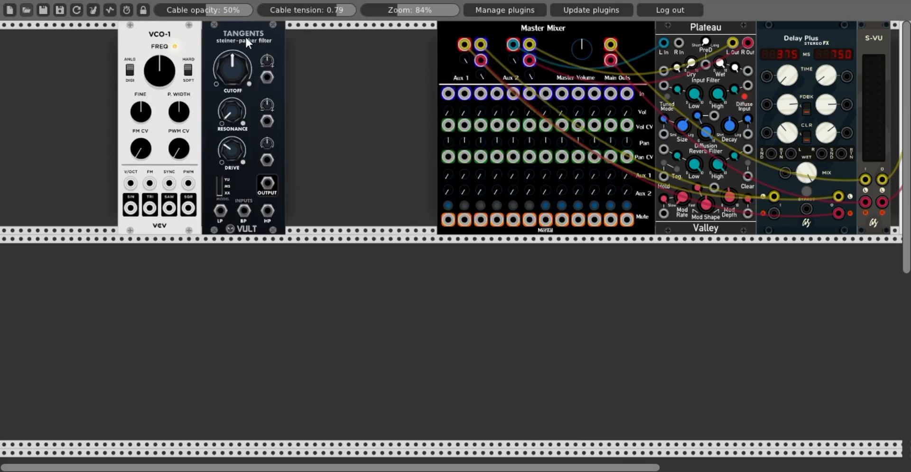
# - Add the Fundamental VCA-1 module directly after the Tangents filter
pyautogui.doubleClick(302, 93)
pyautogui.scroll(-10, 379, 393)
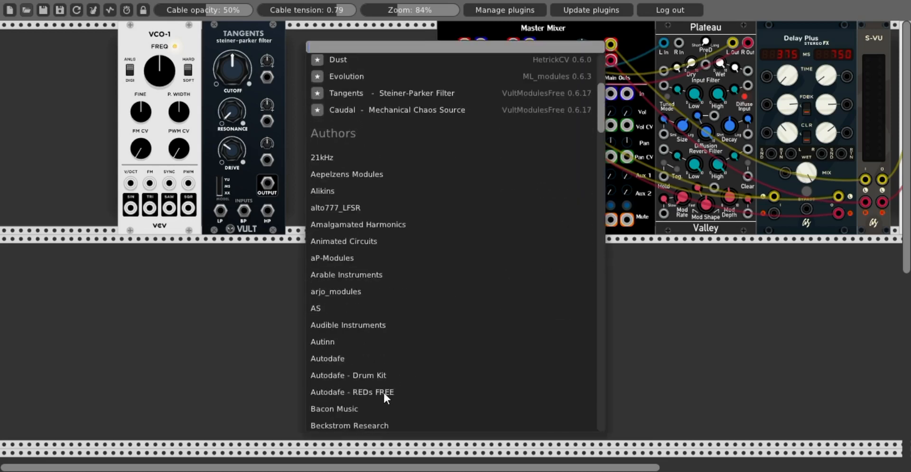
pyautogui.scroll(-5, 349, 398)
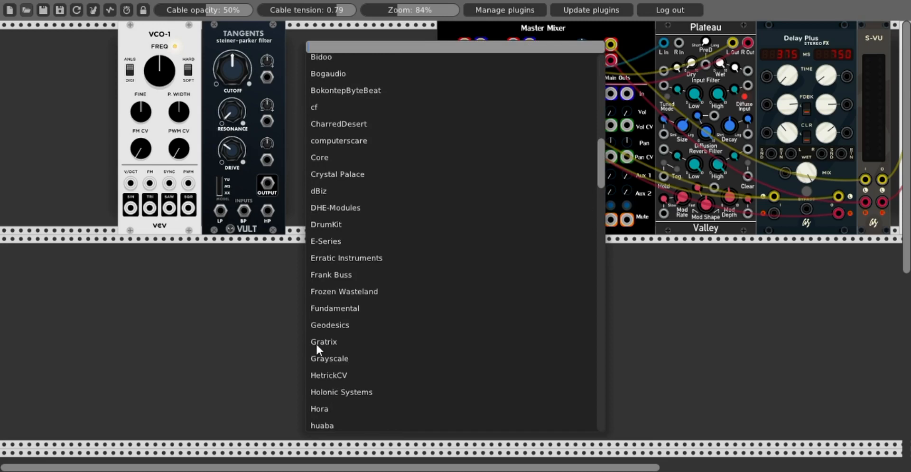
pyautogui.click(330, 309)
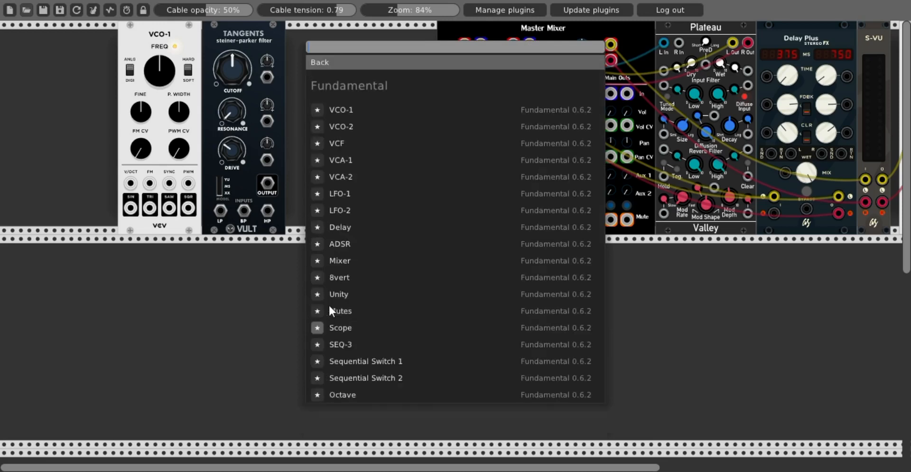
pyautogui.click(337, 159)
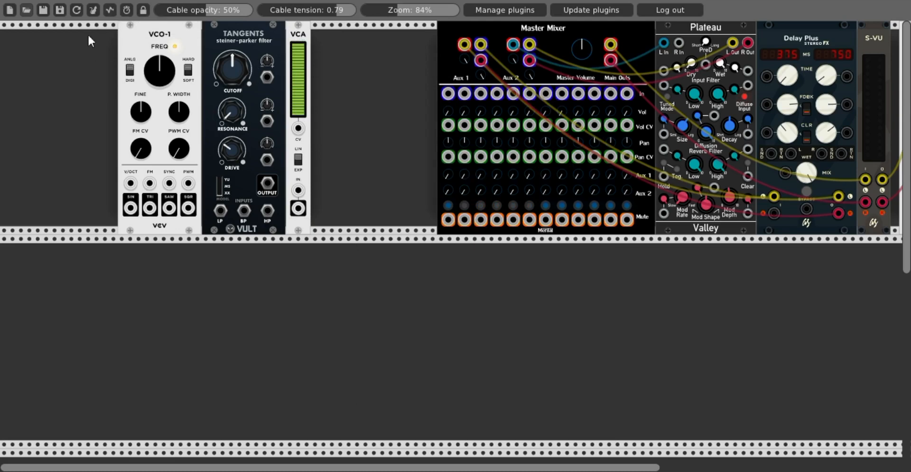
# - Add the AS Triggers MKI module at the start of the row and set its voltage to 5.13
pyautogui.rightClick(17, 86)
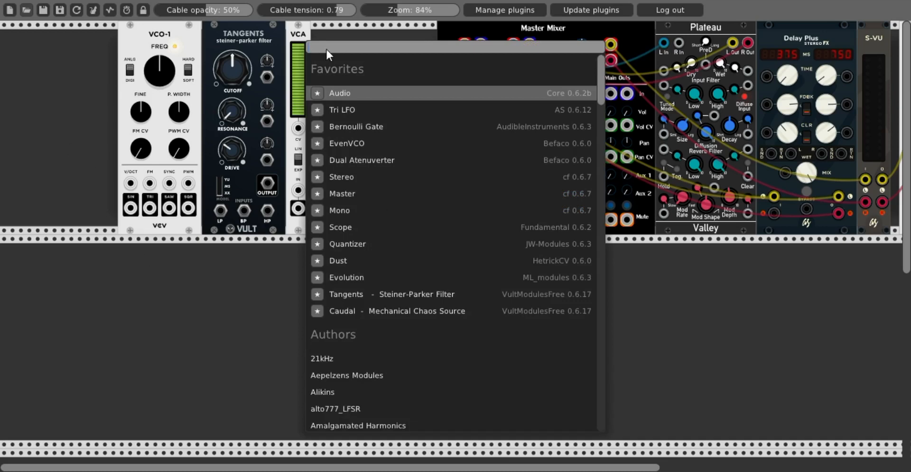
pyautogui.write('mki')
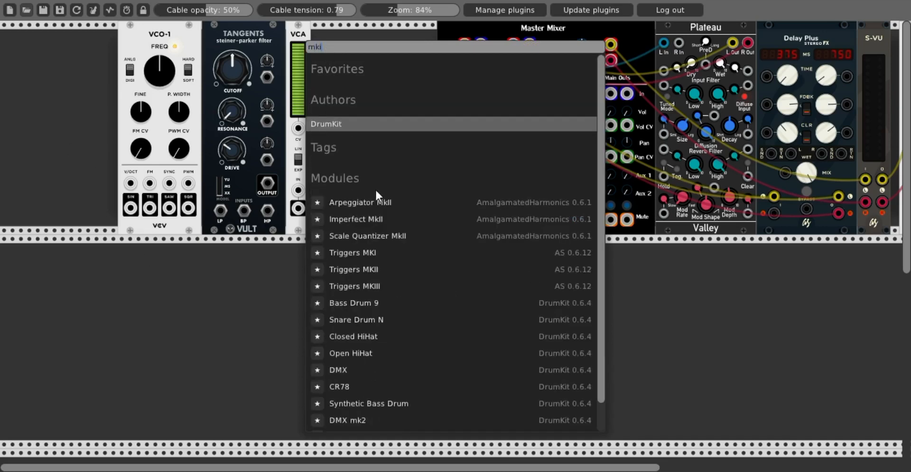
pyautogui.click(368, 250)
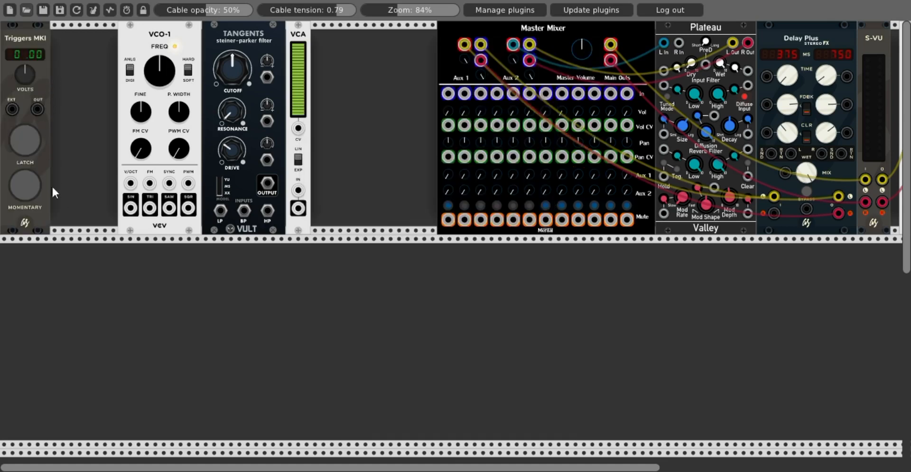
pyautogui.moveTo(21, 81); pyautogui.dragTo(21, 48)
# - Add the NYSTHI AttackDecay EG between Triggers MKI and VCO-1, and adjust its attack, lin-exp and scale settings
pyautogui.rightClick(78, 97)
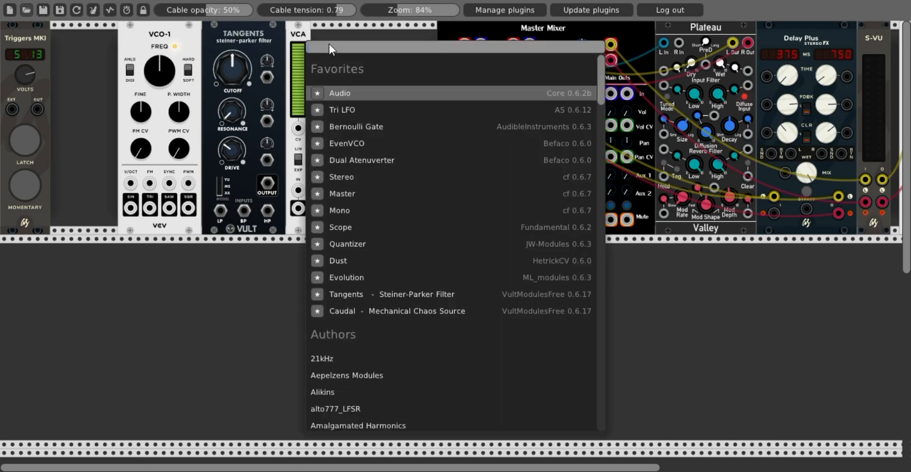
pyautogui.write('attack')
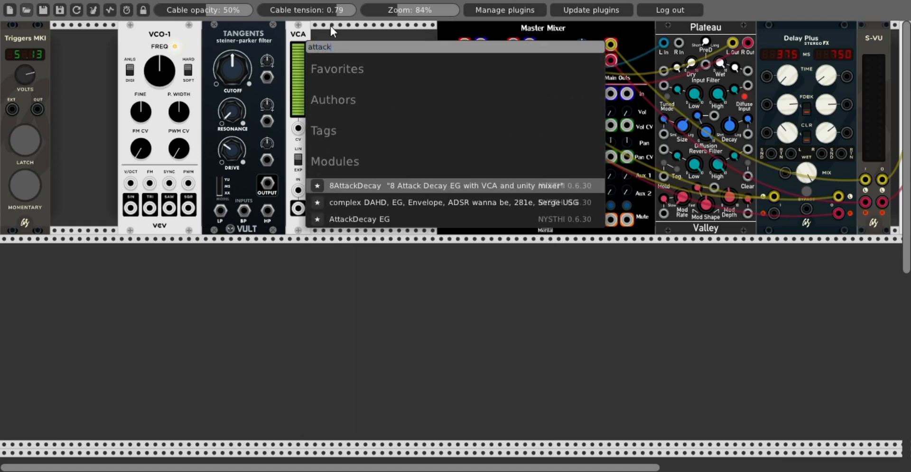
pyautogui.click(376, 218)
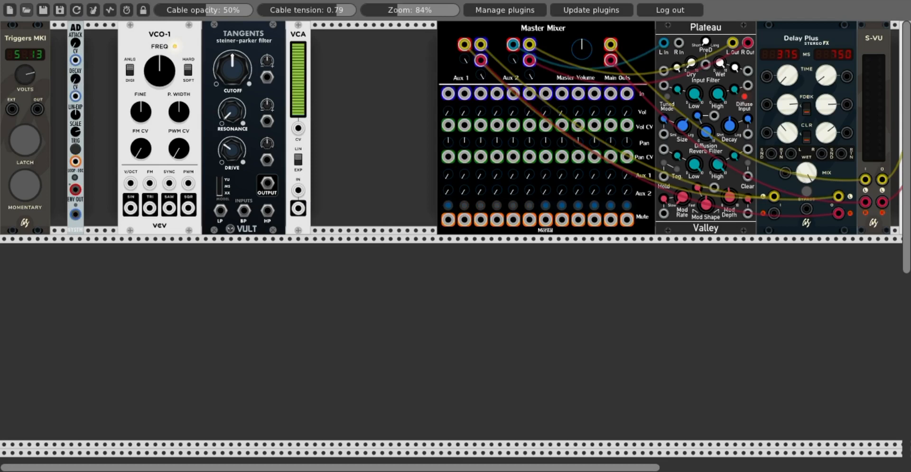
pyautogui.moveTo(78, 41); pyautogui.dragTo(78, 23)
pyautogui.moveTo(77, 117); pyautogui.dragTo(77, 137)
pyautogui.moveTo(76, 134); pyautogui.dragTo(76, 115)
# - Patch the Triggers MKI output to the AD trigger input and the envelope output to the VCA CV, and fire a momentary trigger
pyautogui.moveTo(37, 108); pyautogui.dragTo(37, 108)
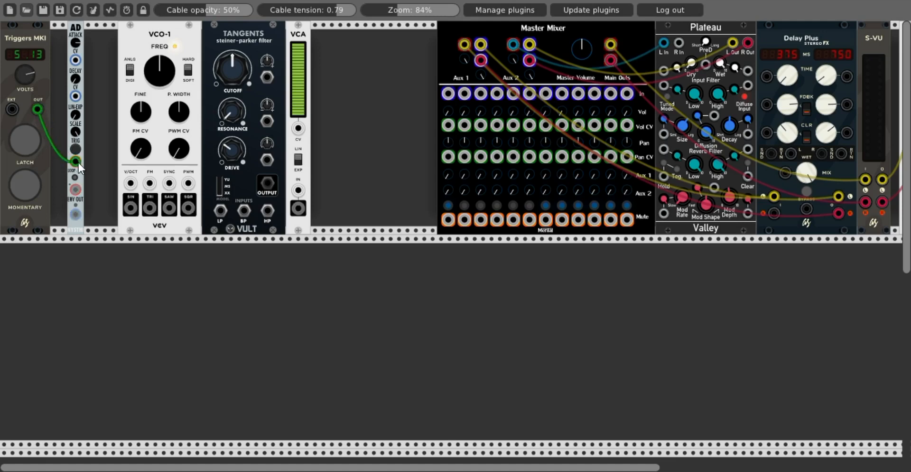
pyautogui.moveTo(78, 162); pyautogui.dragTo(80, 164)
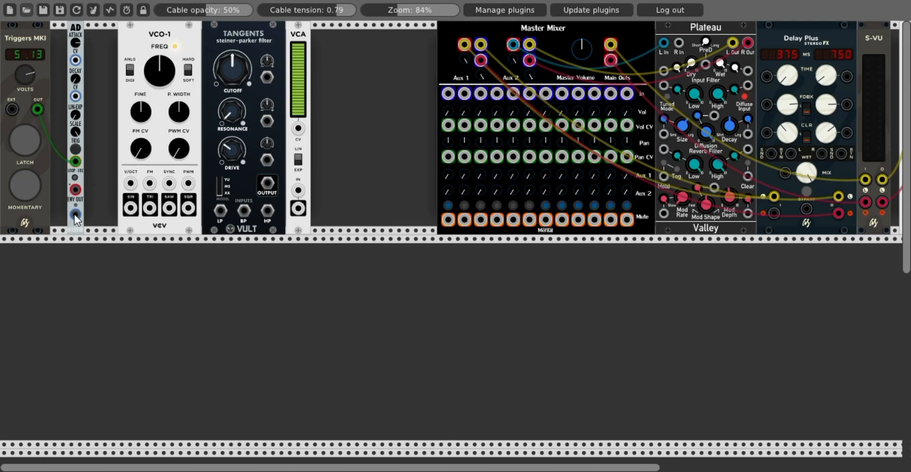
pyautogui.moveTo(75, 215); pyautogui.dragTo(298, 129)
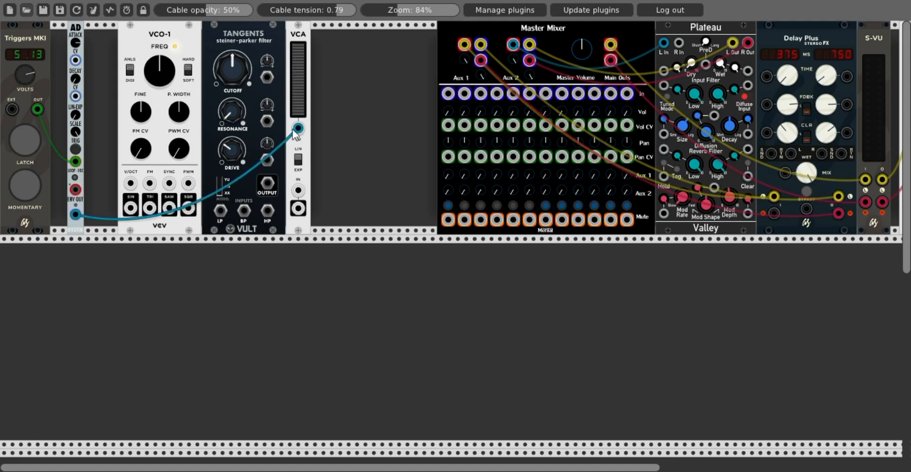
pyautogui.click(17, 186)
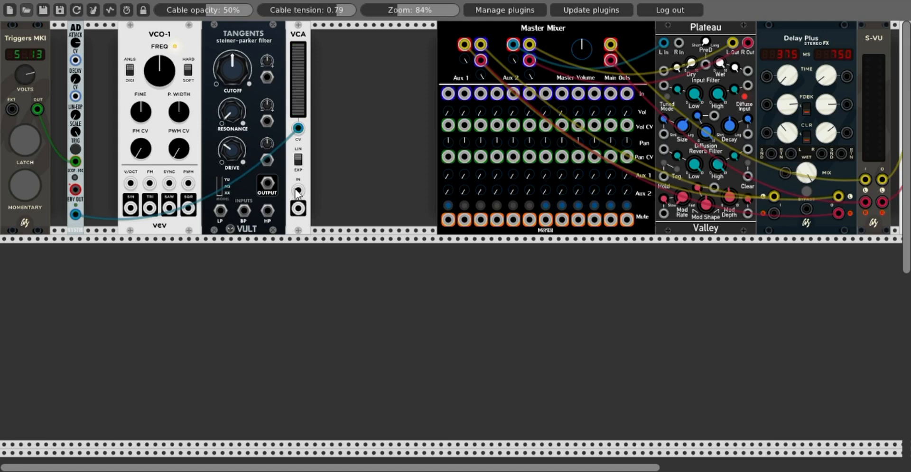
# - Patch the VCO-1 sine through the Tangents low-pass input and the VCA into the mixer's first channel, and fire a test trigger
pyautogui.moveTo(297, 191); pyautogui.dragTo(267, 185)
pyautogui.moveTo(219, 210); pyautogui.dragTo(135, 214)
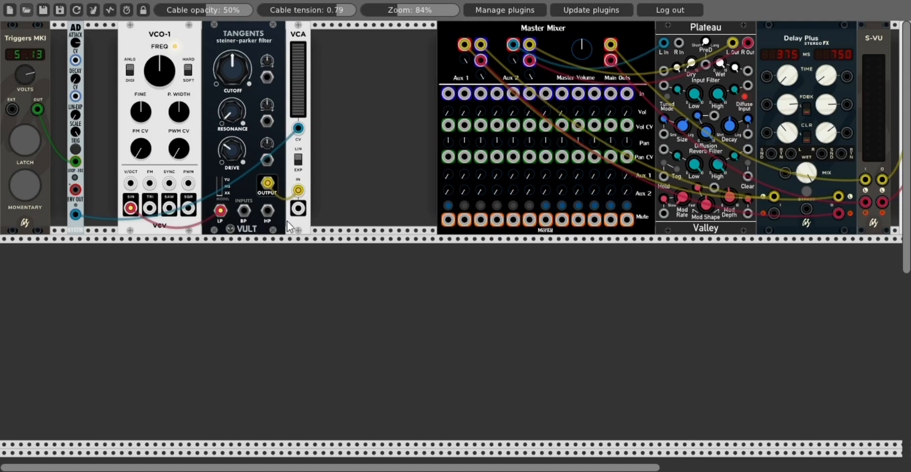
pyautogui.moveTo(297, 209); pyautogui.dragTo(448, 40)
pyautogui.click(18, 188)
# - Patch the AD envelope output to the VCO-1 FM input and raise the FM CV amount while testing with momentary triggers
pyautogui.moveTo(151, 187); pyautogui.dragTo(72, 217)
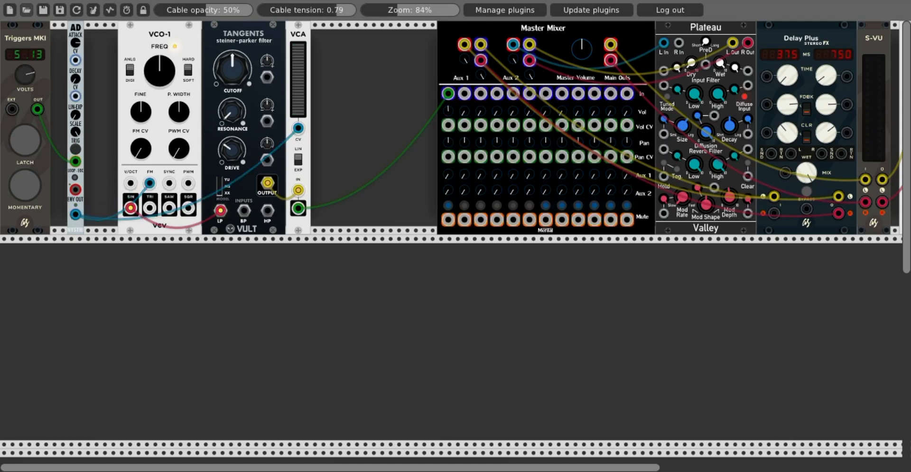
pyautogui.moveTo(141, 148); pyautogui.dragTo(141, 139)
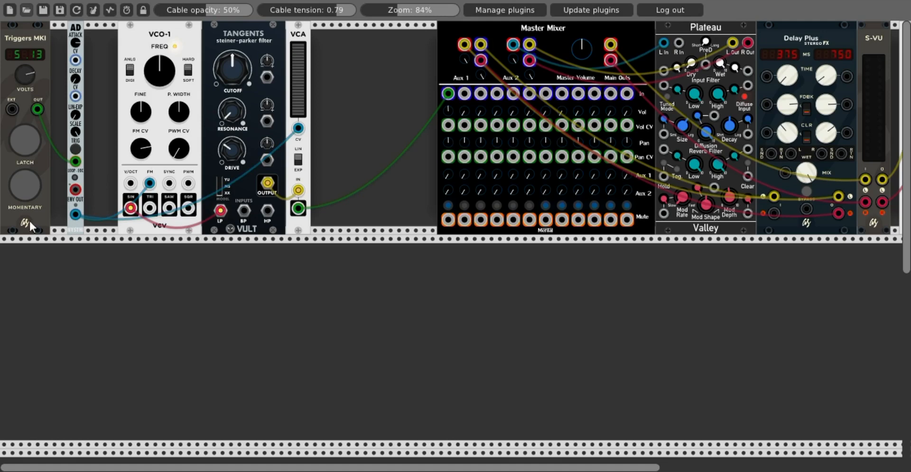
pyautogui.click(17, 186)
pyautogui.moveTo(143, 158); pyautogui.dragTo(142, 145)
pyautogui.click(20, 191)
# - Insert an Autodafe Multiple 1x8 between Triggers MKI and the AD envelope, and route the trigger signal through it
pyautogui.moveTo(79, 30); pyautogui.dragTo(95, 36)
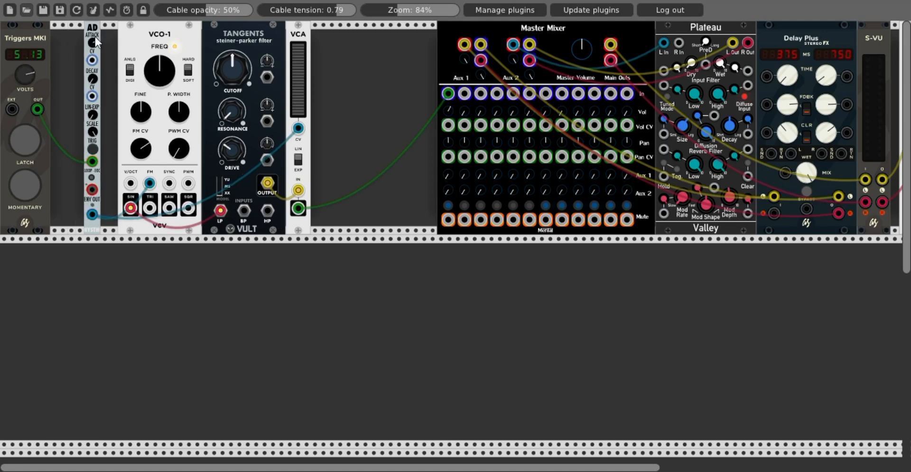
pyautogui.rightClick(59, 69)
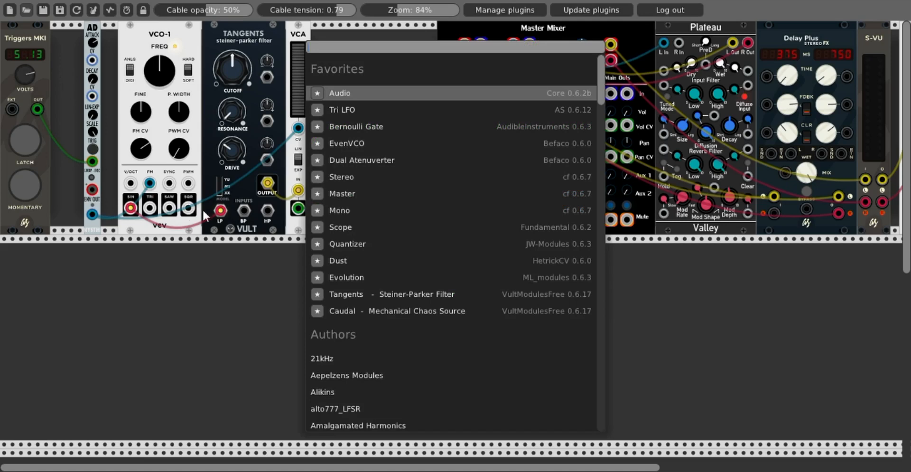
pyautogui.write('multi')
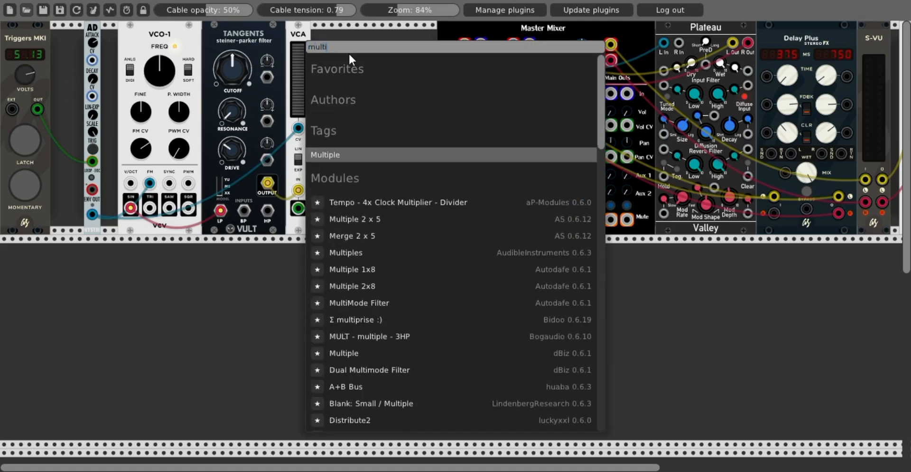
pyautogui.write('p')
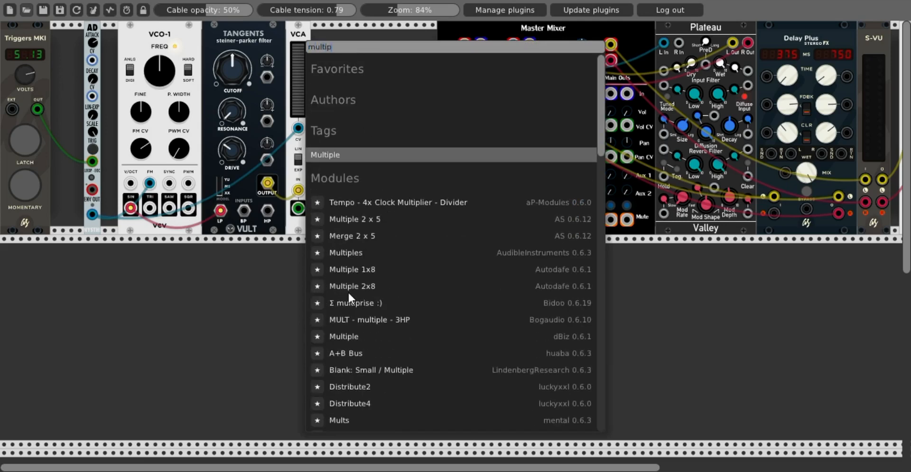
pyautogui.click(339, 271)
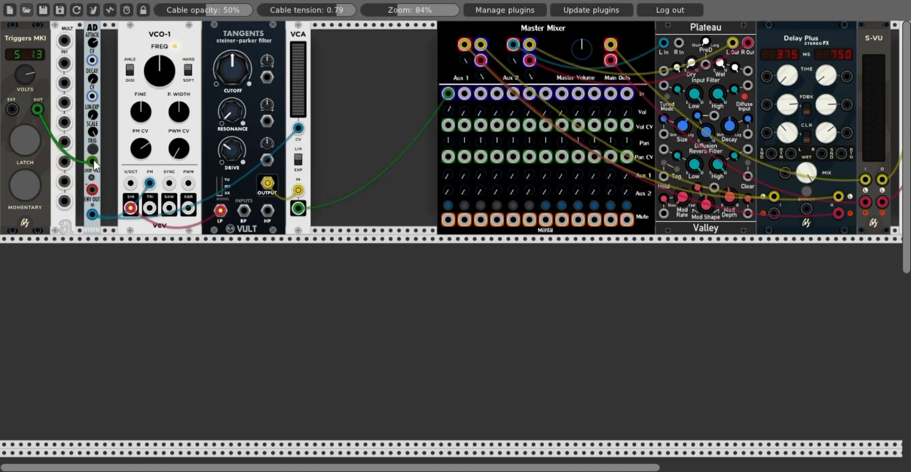
pyautogui.moveTo(93, 159)
pyautogui.mouseDown()
pyautogui.moveTo(63, 109)
pyautogui.moveTo(65, 41)
pyautogui.moveTo(89, 165)
pyautogui.mouseUp()
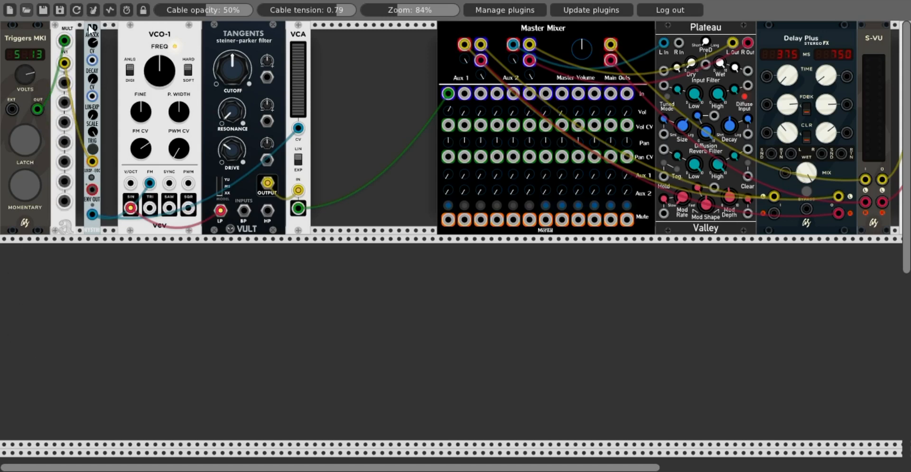
pyautogui.moveTo(88, 25); pyautogui.dragTo(72, 34)
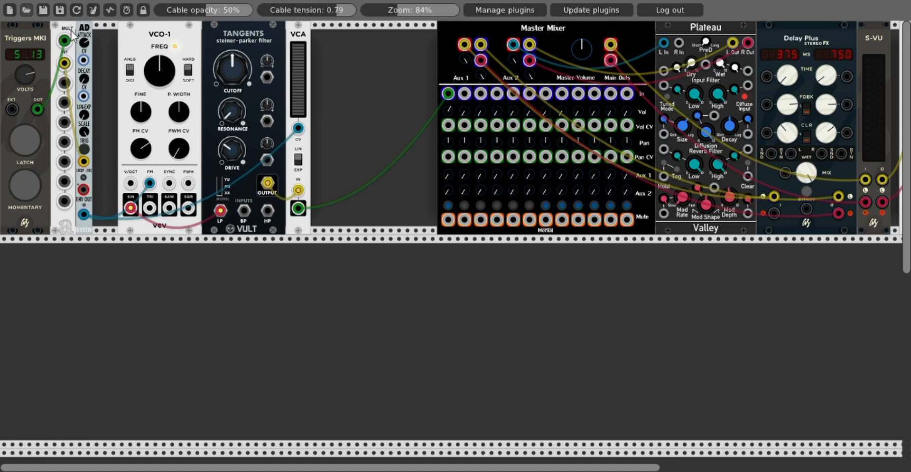
# - Duplicate the Multiple 1x8 and route the AD envelope output through the copy to the VCO-1 FM and VCA CV inputs
pyautogui.rightClick(62, 28)
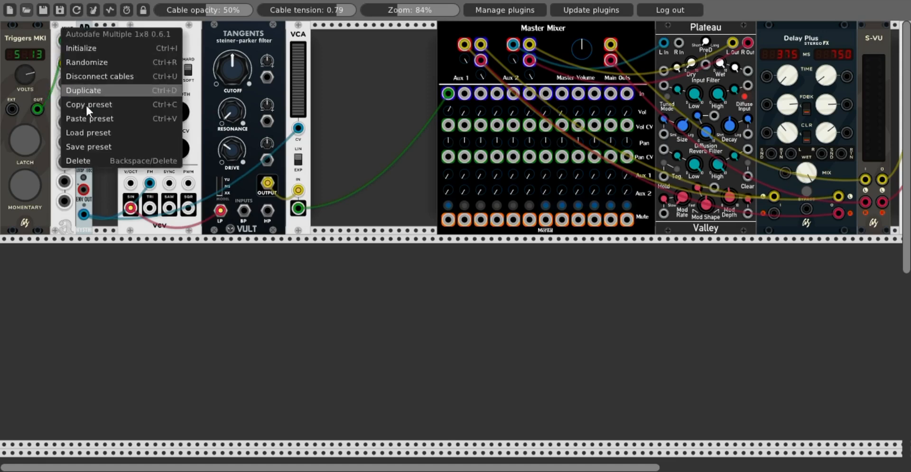
pyautogui.click(81, 89)
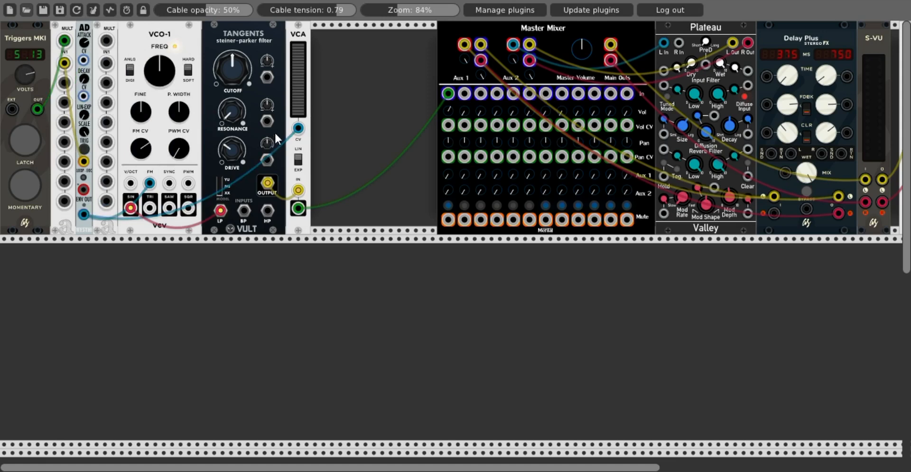
pyautogui.moveTo(298, 128); pyautogui.dragTo(107, 41)
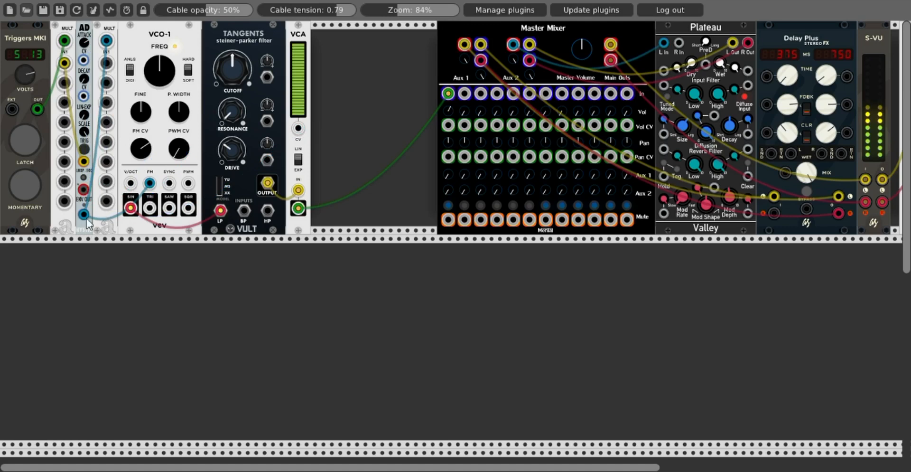
pyautogui.moveTo(150, 183); pyautogui.dragTo(298, 128)
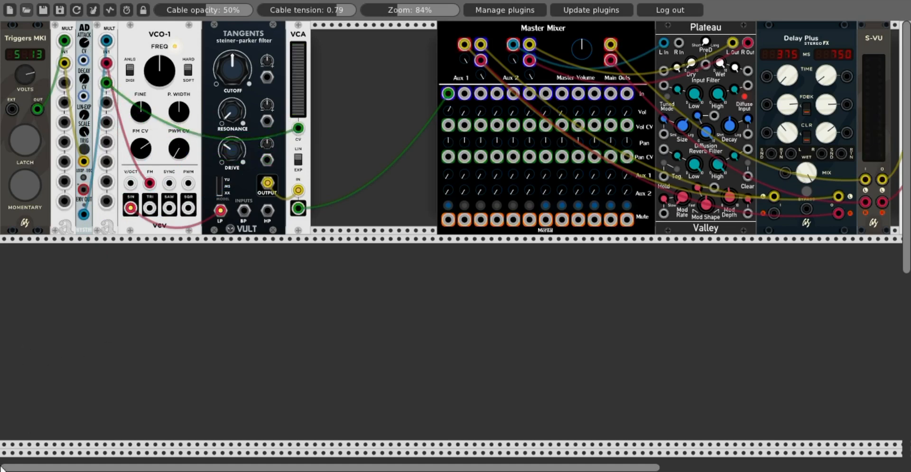
# - Fire a momentary trigger and lower the cutoff of the Tangents filter slightly
pyautogui.click(21, 189)
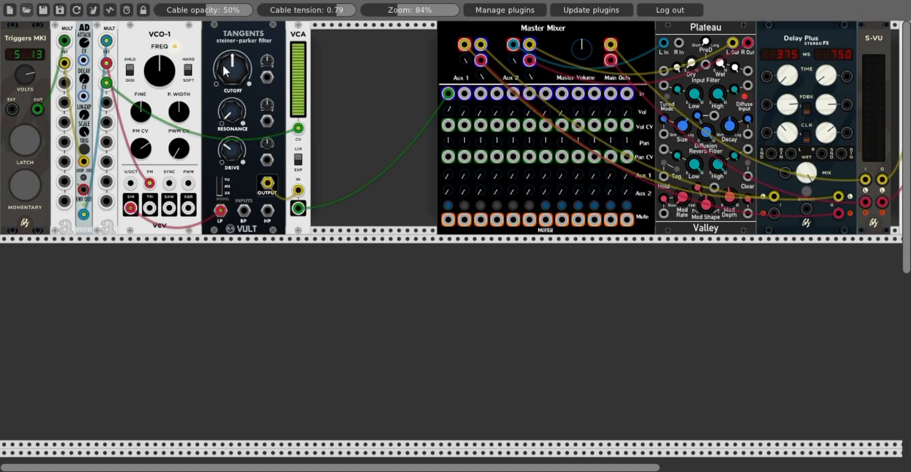
pyautogui.moveTo(223, 63); pyautogui.dragTo(223, 78)
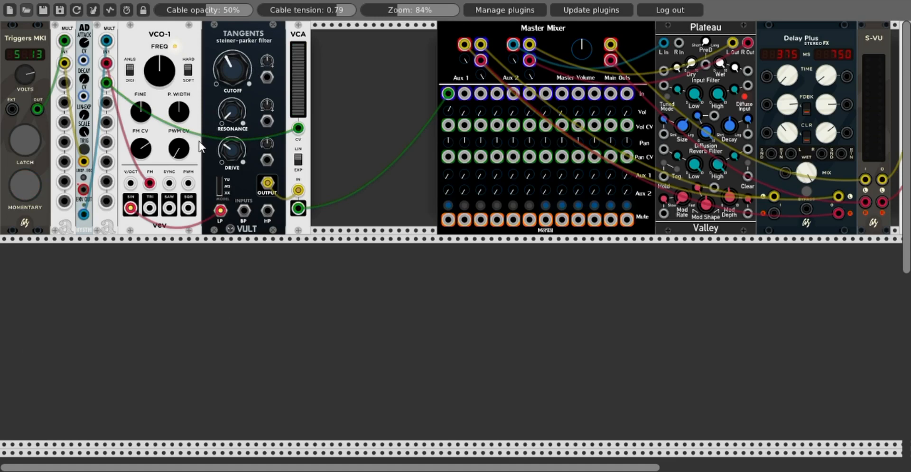
# - Raise the resonance and cutoff of the Tangents filter, then ease the resonance back while firing momentary triggers
pyautogui.moveTo(231, 116); pyautogui.dragTo(231, 114)
pyautogui.click(27, 186)
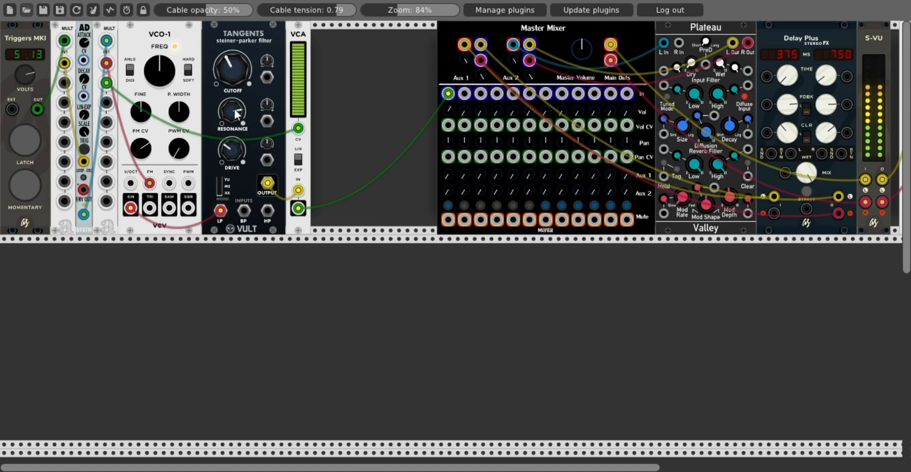
pyautogui.moveTo(223, 77); pyautogui.dragTo(223, 72)
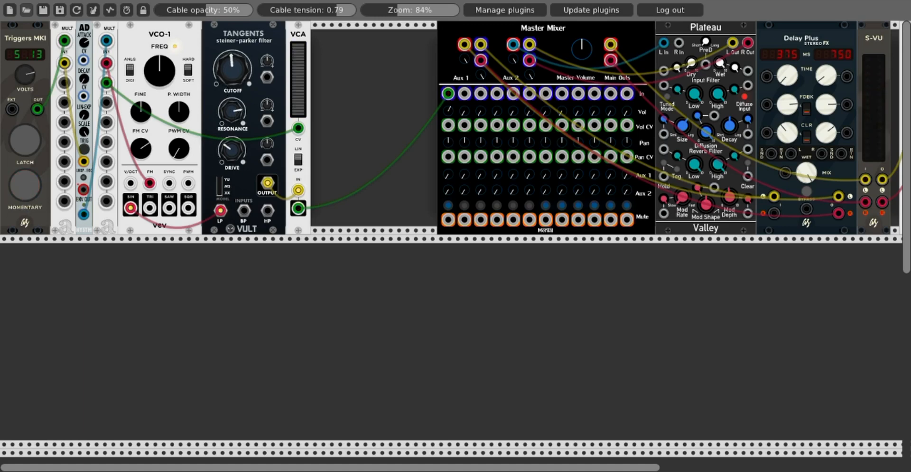
pyautogui.moveTo(221, 111); pyautogui.dragTo(221, 119)
pyautogui.click(27, 189)
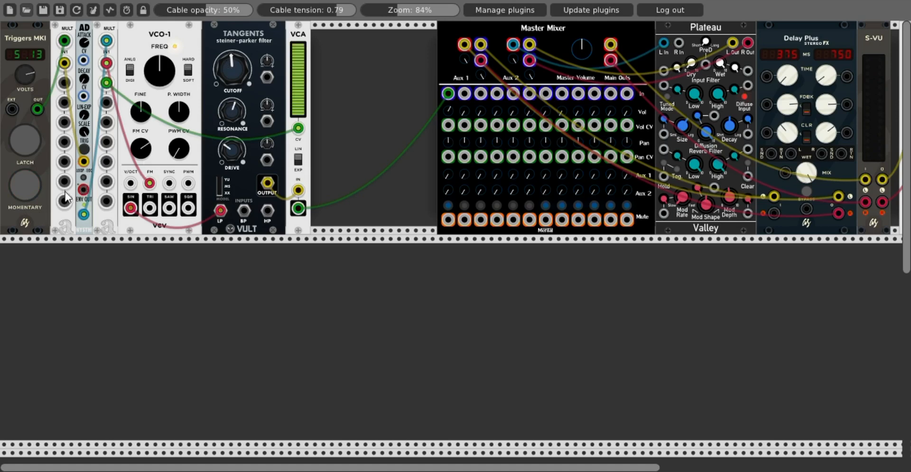
# - Raise the drive of the Tangents filter and audition it with momentary triggers
pyautogui.click(31, 190)
pyautogui.moveTo(226, 153); pyautogui.dragTo(226, 116)
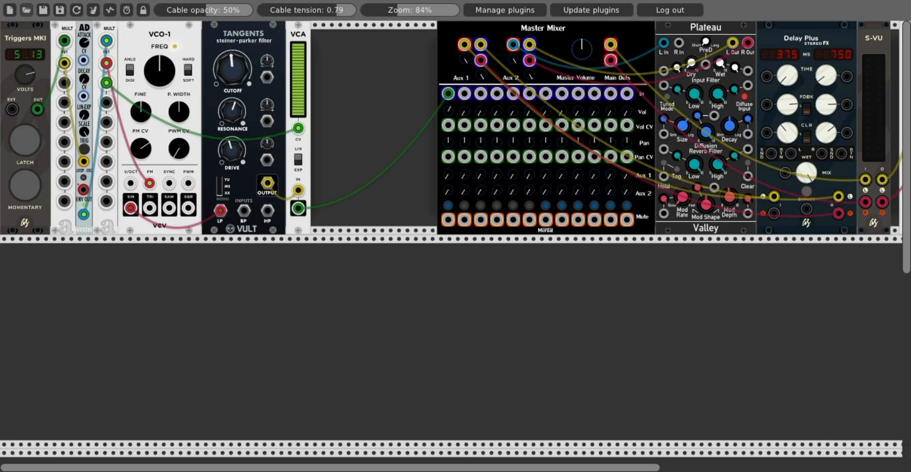
pyautogui.click(23, 192)
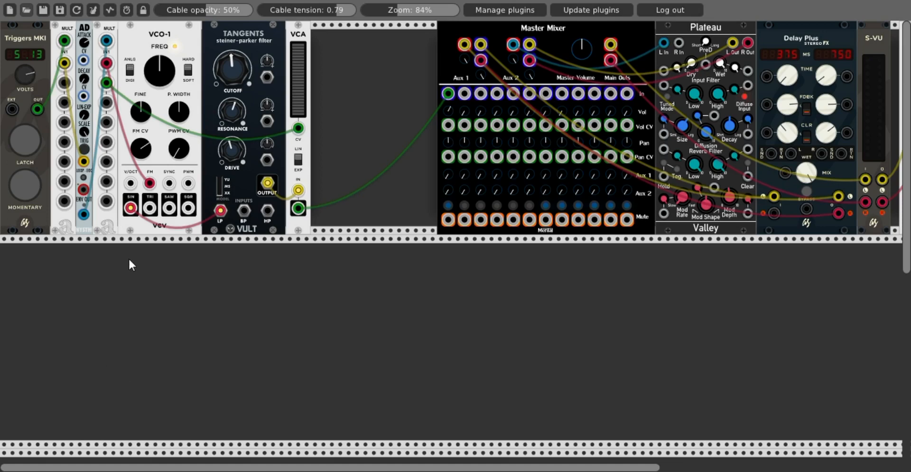
# - Add the mtsch-plugins Sum module in the empty second rack row below VCO-1
pyautogui.rightClick(146, 258)
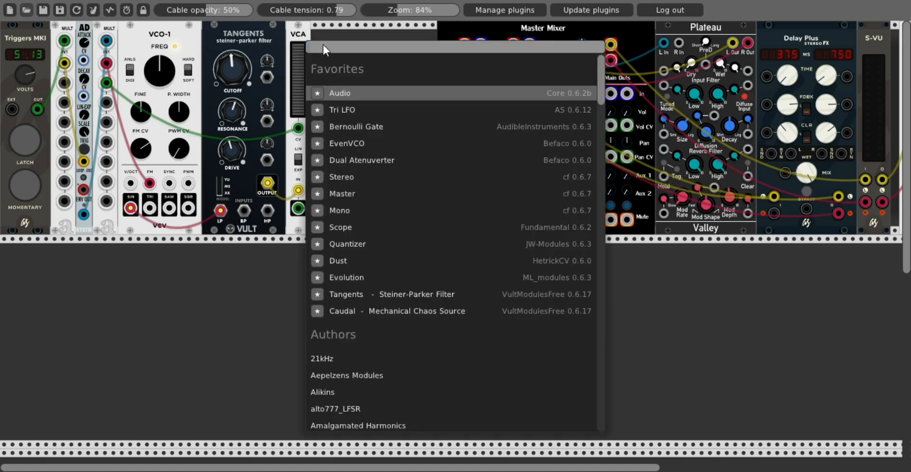
pyautogui.write('sum')
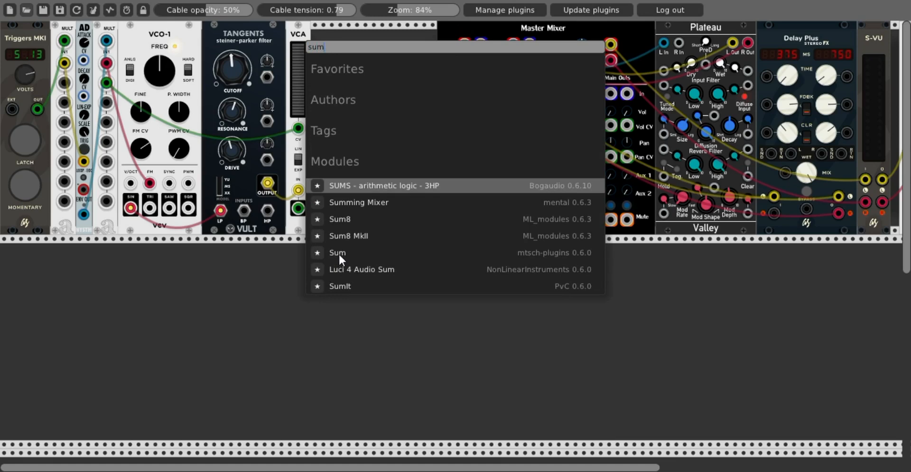
pyautogui.click(337, 252)
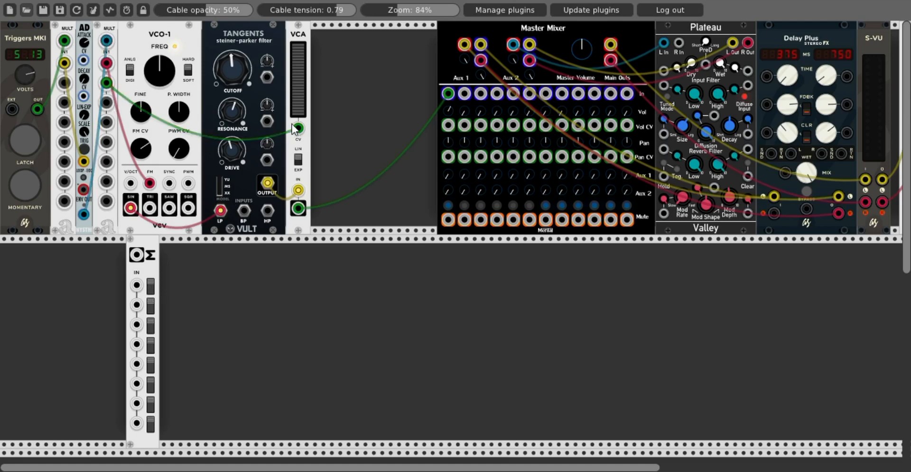
# - Route the envelope multiple into Sum's first input, Sum's output to VCO-1 FM, and the multiple's first output to VCA CV; test with a trigger
pyautogui.moveTo(297, 128); pyautogui.dragTo(137, 285)
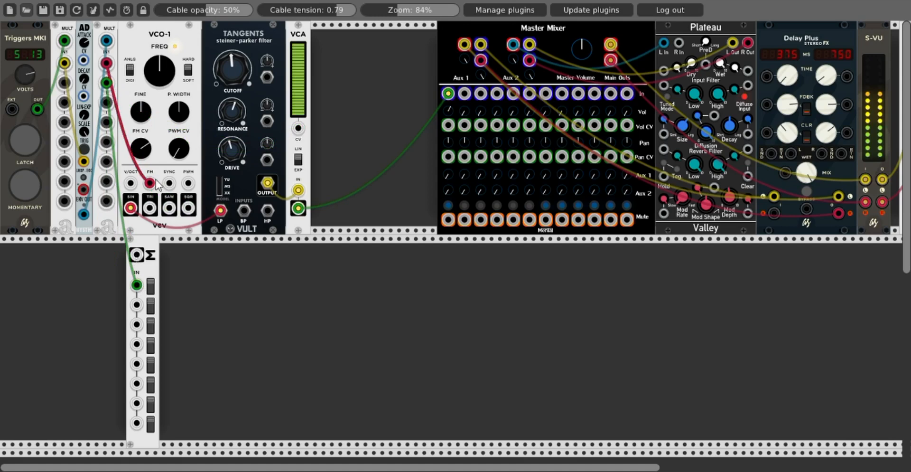
pyautogui.moveTo(106, 63); pyautogui.dragTo(136, 257)
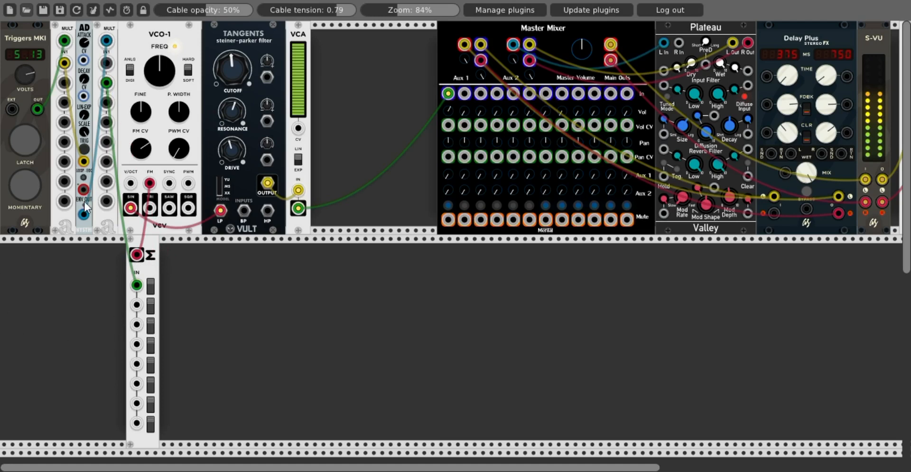
pyautogui.moveTo(106, 63); pyautogui.dragTo(300, 131)
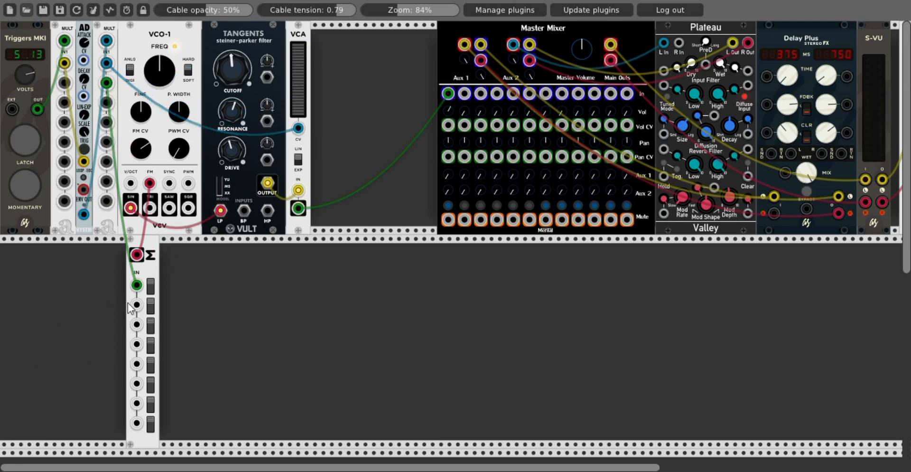
pyautogui.click(21, 184)
# - Shift Sum to the right, mark the Bogaudio NOISE source as a favorite, and place a NOISE module directly beside Sum
pyautogui.moveTo(159, 261); pyautogui.dragTo(216, 261)
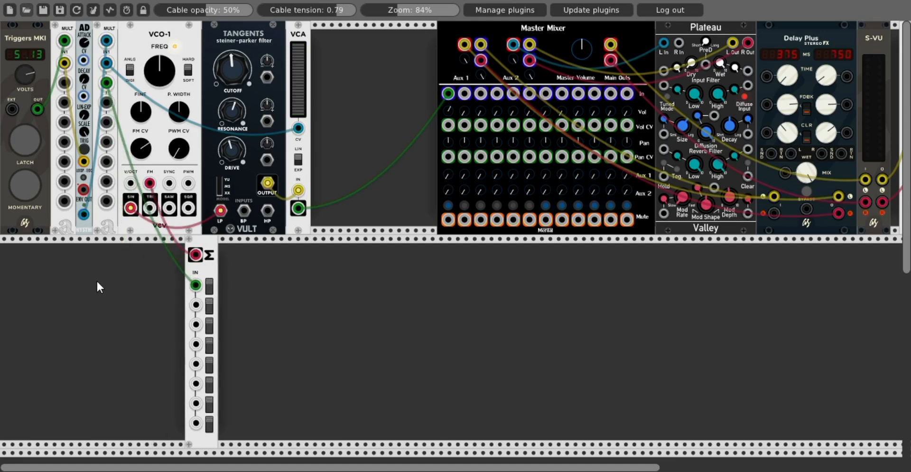
pyautogui.rightClick(97, 283)
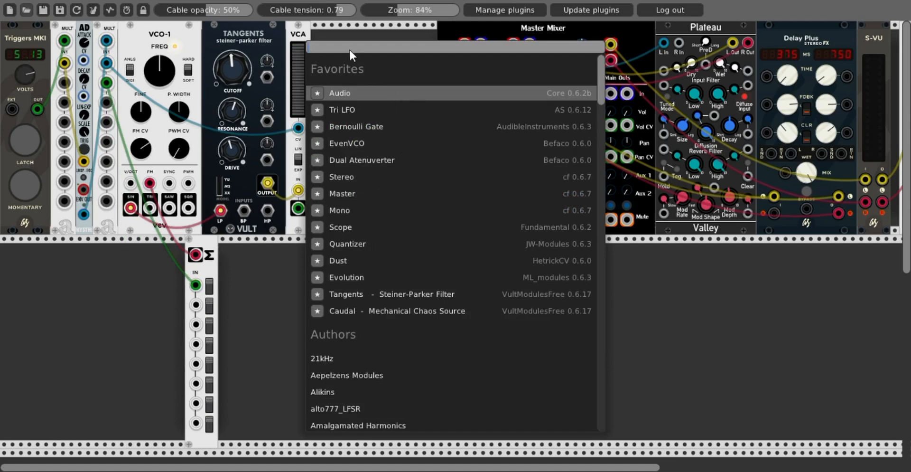
pyautogui.write('noise')
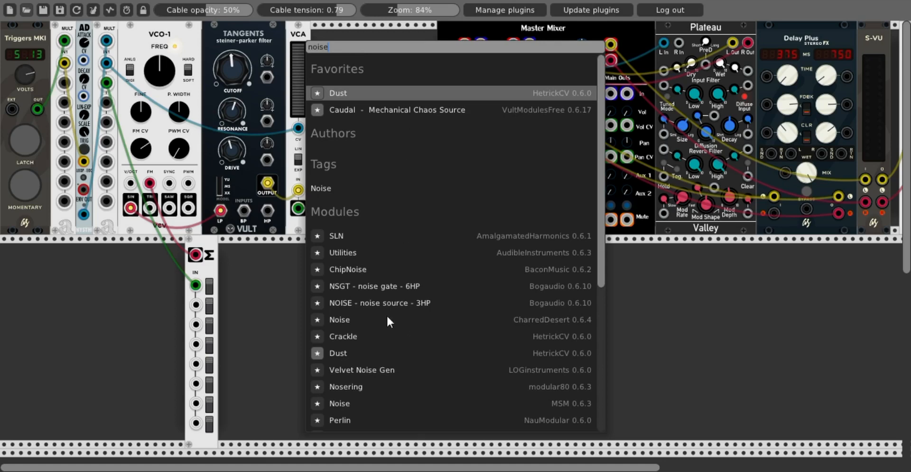
pyautogui.click(319, 304)
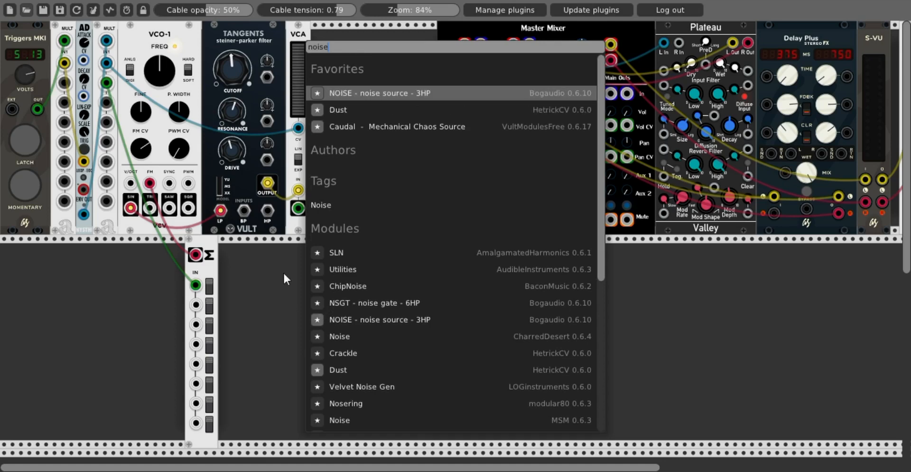
pyautogui.click(369, 93)
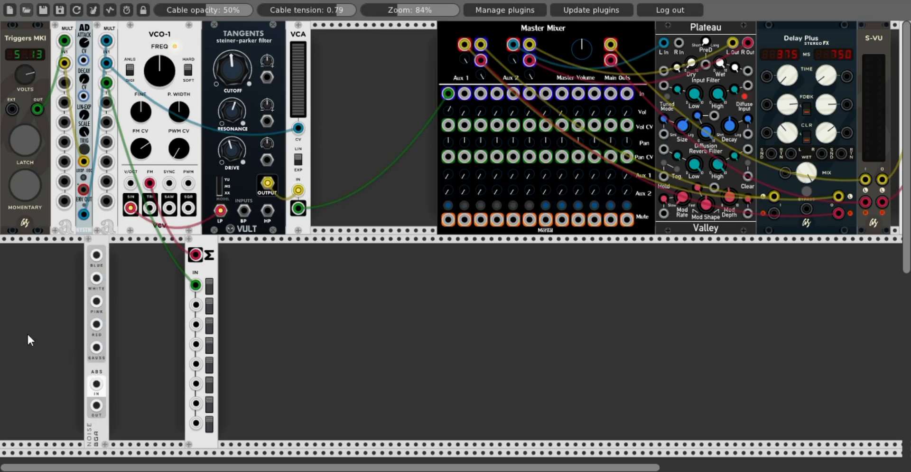
pyautogui.moveTo(101, 367); pyautogui.dragTo(178, 373)
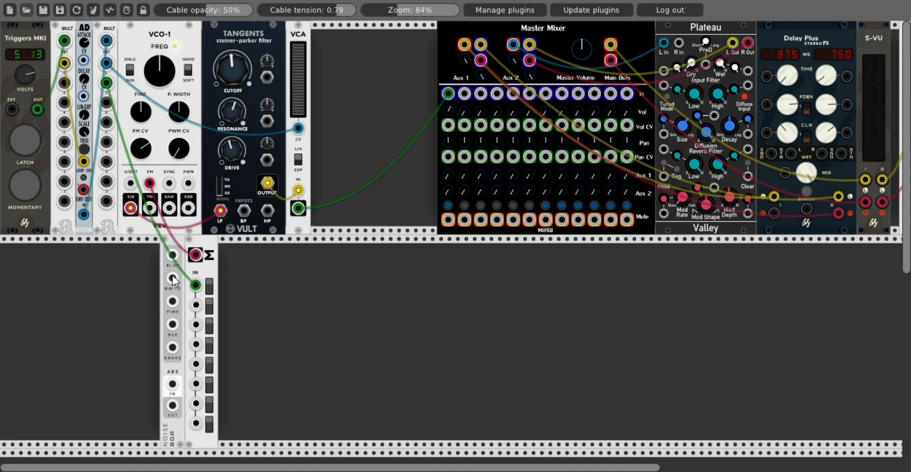
# - Try the white noise output patched directly into Sum's second input with a momentary trigger
pyautogui.moveTo(173, 278); pyautogui.dragTo(195, 314)
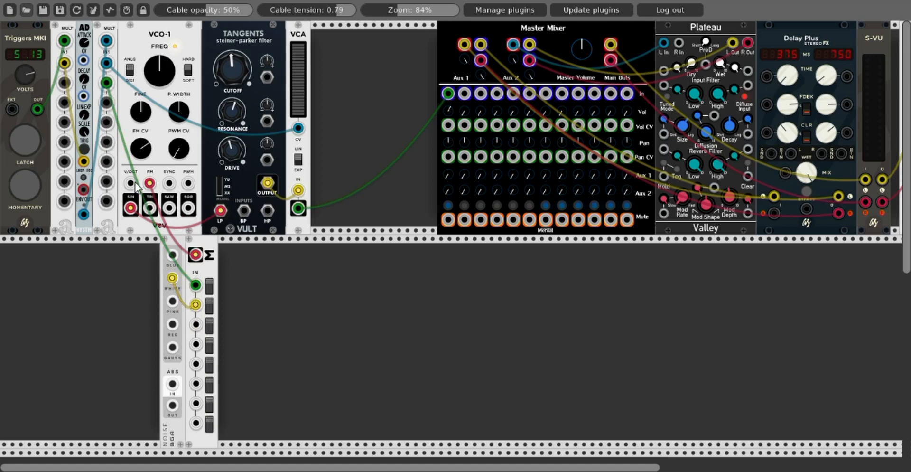
pyautogui.click(18, 184)
pyautogui.moveTo(196, 303); pyautogui.dragTo(164, 277)
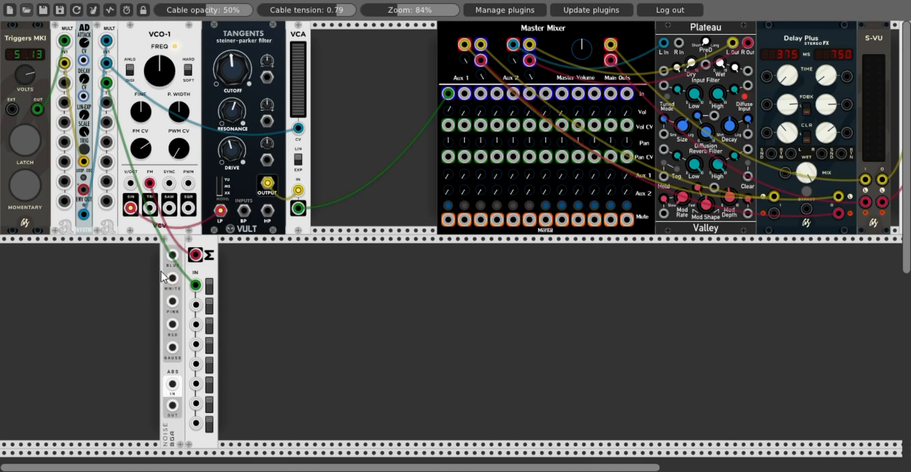
# - Move the NOISE module left and insert a Fundamental 8vert between it and Sum
pyautogui.moveTo(166, 279); pyautogui.dragTo(99, 282)
pyautogui.rightClick(149, 317)
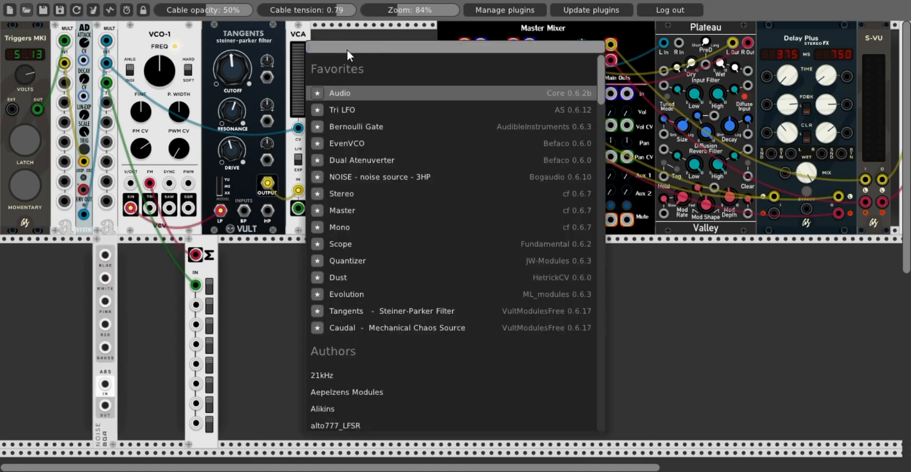
pyautogui.write('8v')
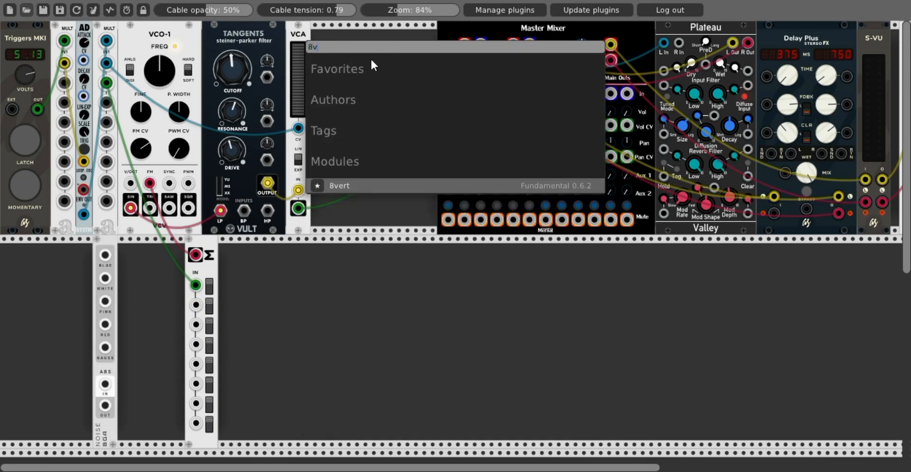
pyautogui.write('ert')
pyautogui.click(347, 185)
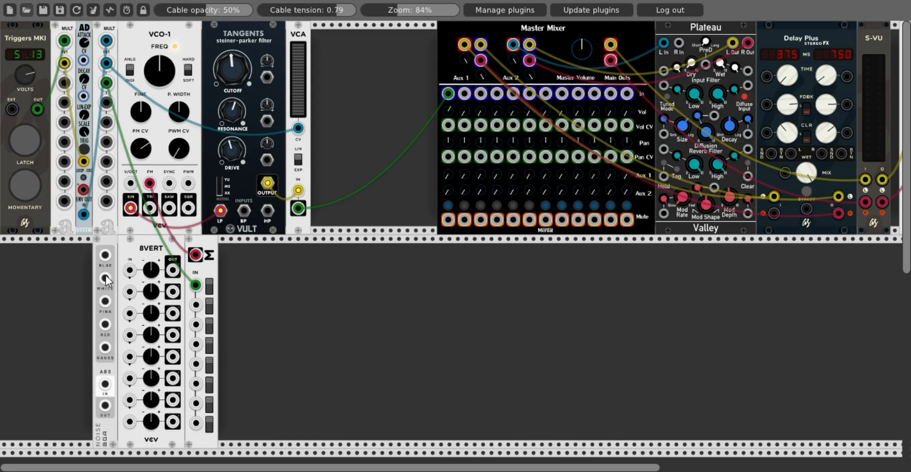
# - Patch white noise through the first 8vert channel into Sum's second input and adjust its level while firing momentary triggers
pyautogui.moveTo(105, 278); pyautogui.dragTo(195, 306)
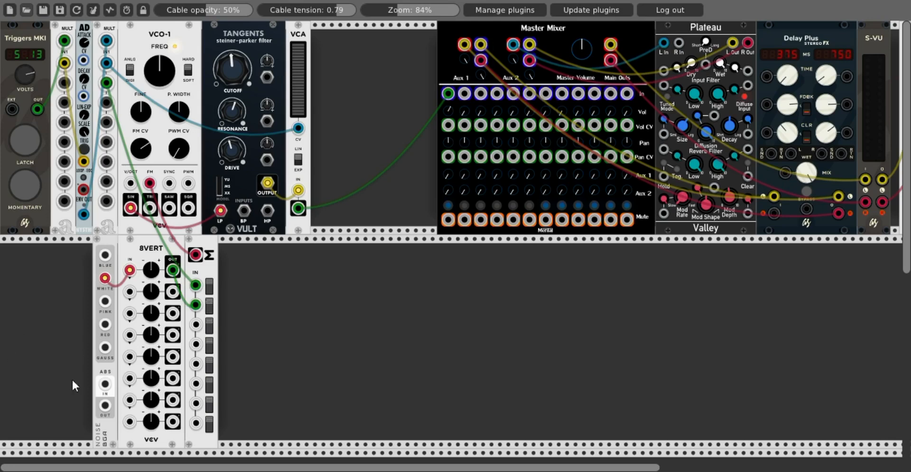
pyautogui.click(30, 190)
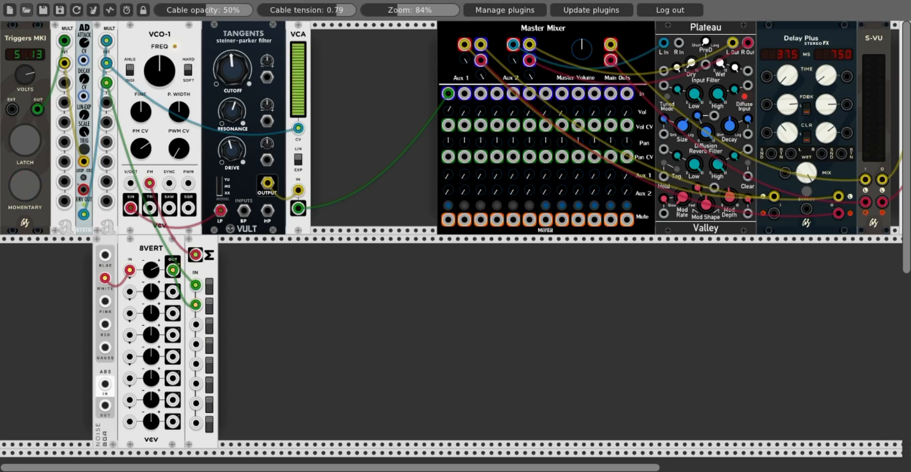
pyautogui.click(30, 190)
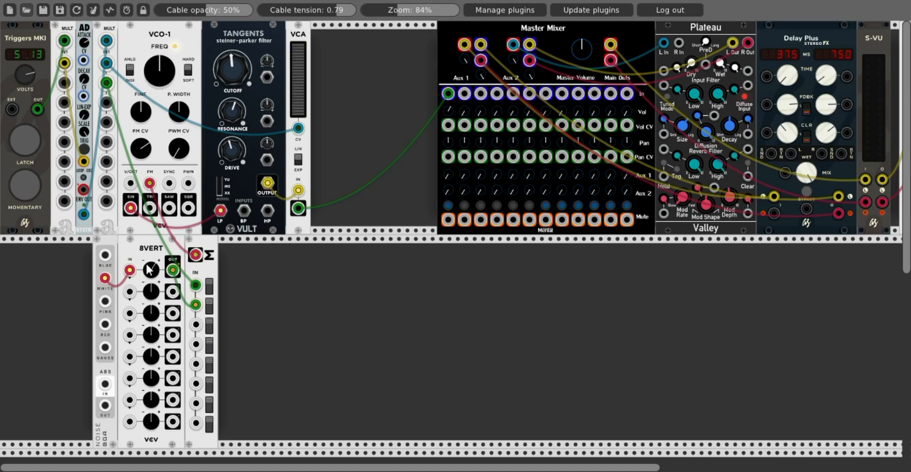
pyautogui.click(23, 185)
pyautogui.click(19, 189)
pyautogui.click(27, 178)
# - Add a Tri LFO left of NOISE and patch three outputs of the trigger multiple to its three reset inputs
pyautogui.rightClick(36, 327)
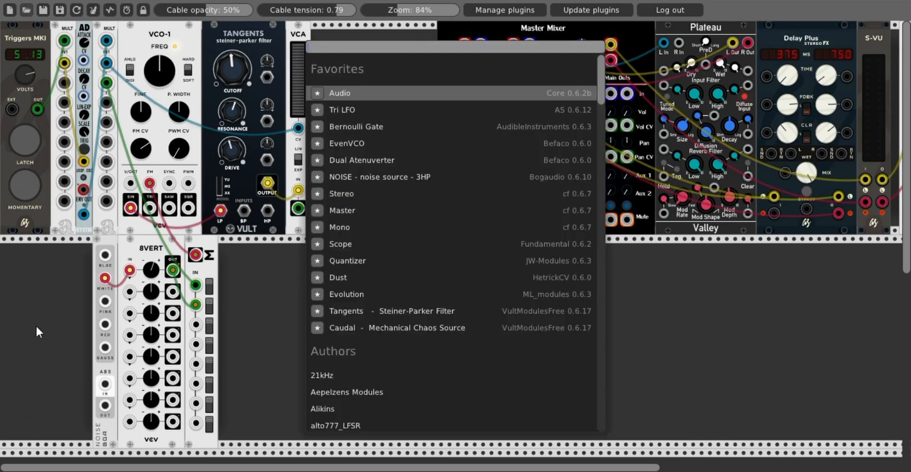
pyautogui.click(343, 110)
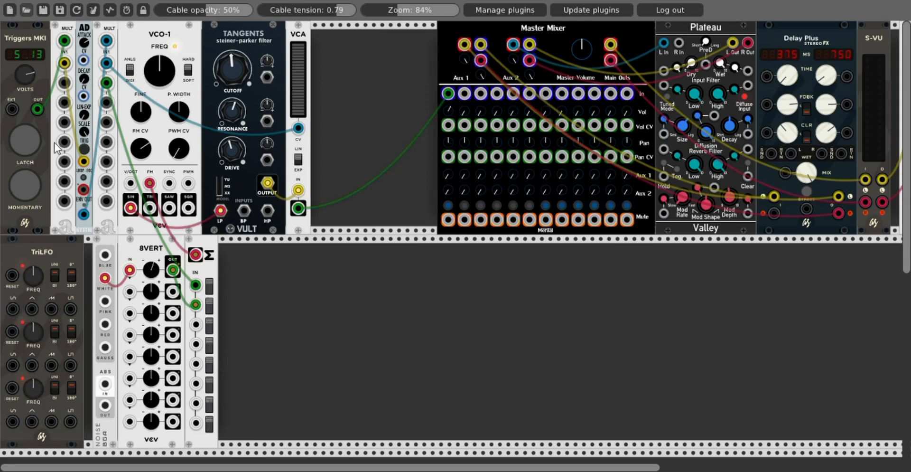
pyautogui.moveTo(65, 86); pyautogui.dragTo(10, 276)
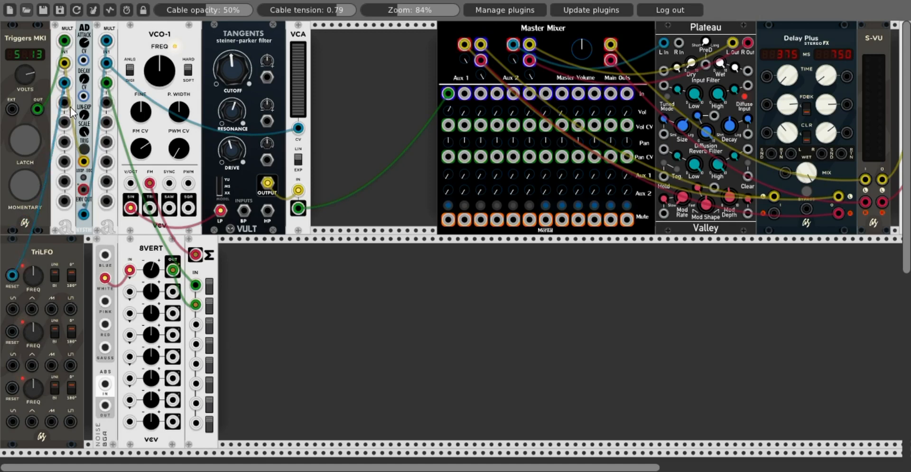
pyautogui.moveTo(65, 102); pyautogui.dragTo(9, 337)
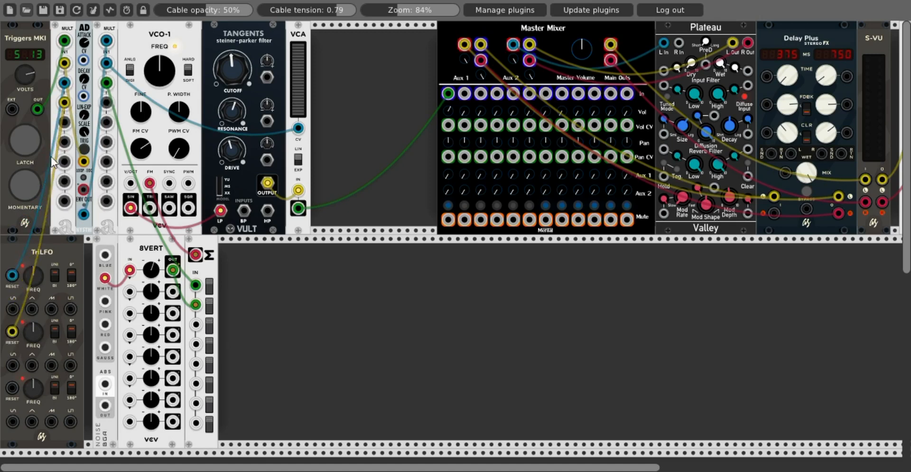
pyautogui.moveTo(65, 122); pyautogui.dragTo(12, 392)
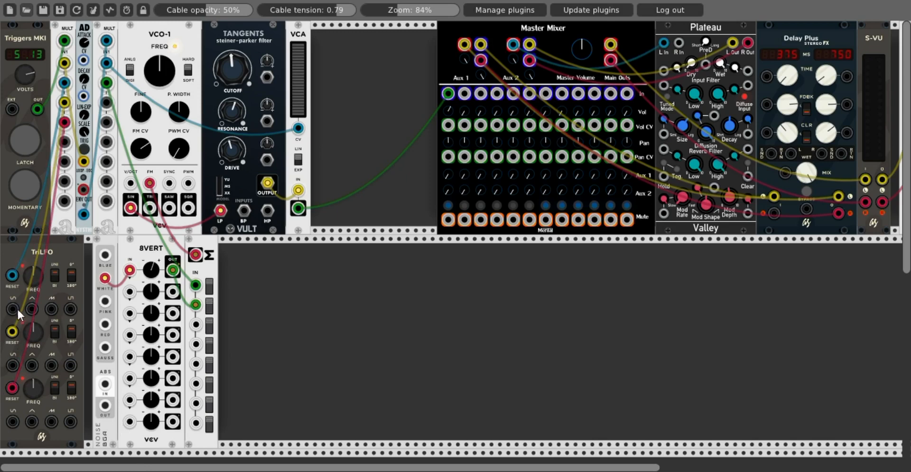
# - Patch the first LFO's sine output through the second 8vert channel into Sum's third input and raise the LFO frequency while testing with triggers
pyautogui.moveTo(12, 309); pyautogui.dragTo(129, 291)
pyautogui.moveTo(173, 291); pyautogui.dragTo(193, 326)
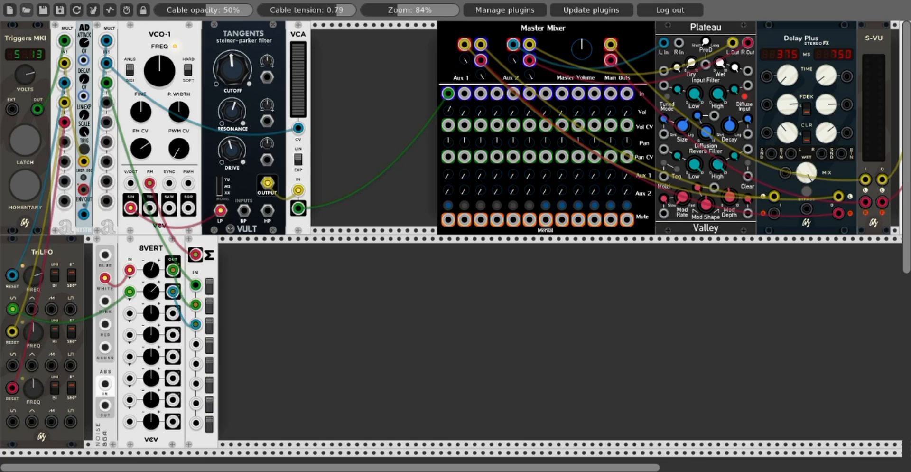
pyautogui.click(21, 193)
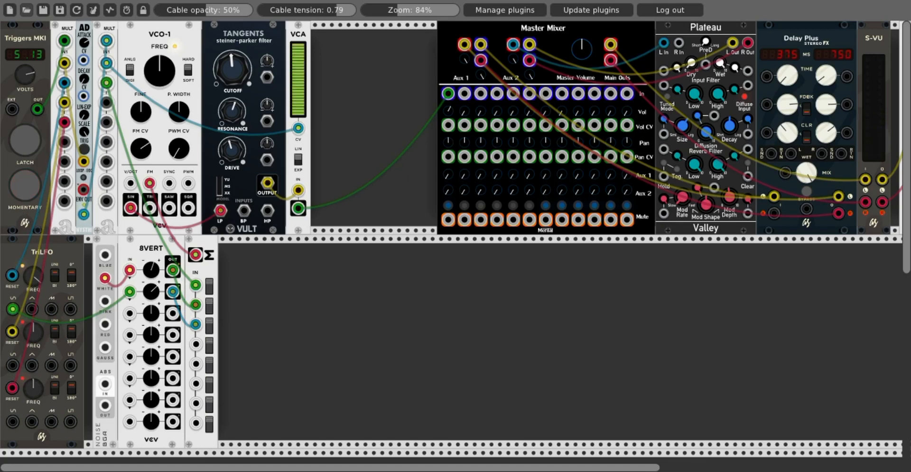
pyautogui.click(24, 195)
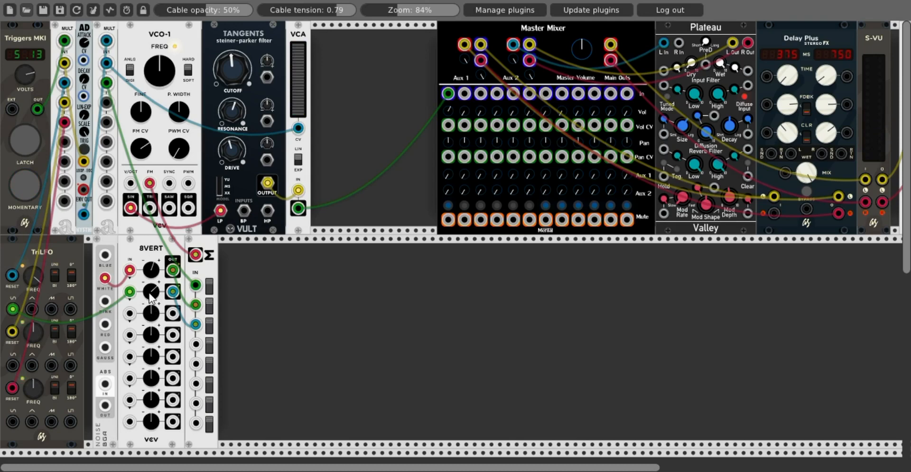
# - Fine-tune the second 8vert channel's LFO modulation amount while auditioning it with a momentary trigger
pyautogui.moveTo(149, 293); pyautogui.dragTo(149, 292)
pyautogui.click(33, 176)
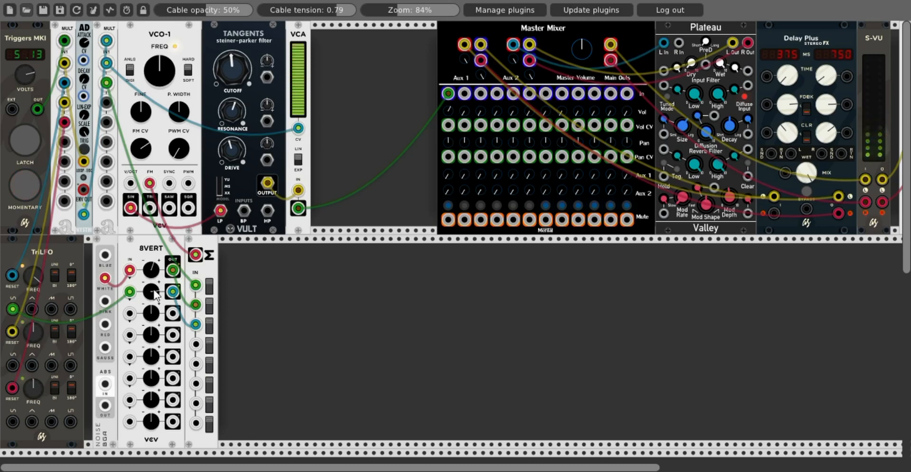
pyautogui.moveTo(154, 290); pyautogui.dragTo(154, 287)
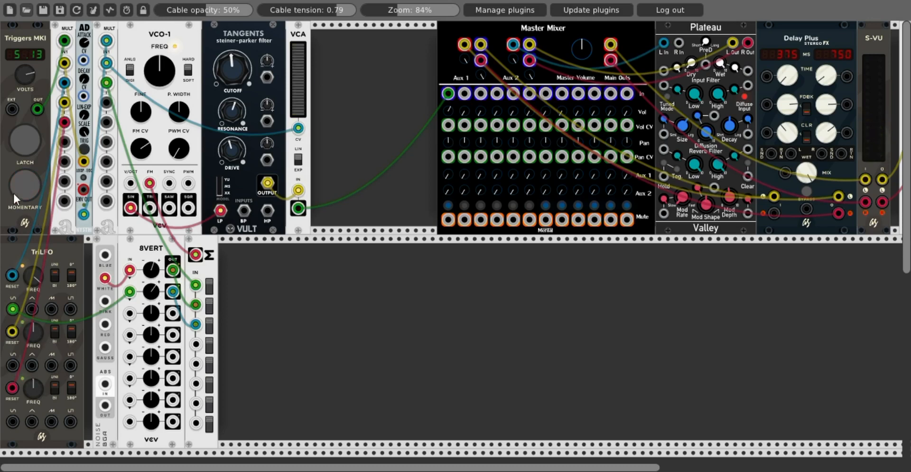
# - Patch the second LFO's saw output through the third 8vert channel into Sum's fourth input, raise its level and audition it with momentary triggers
pyautogui.click(29, 193)
pyautogui.click(19, 195)
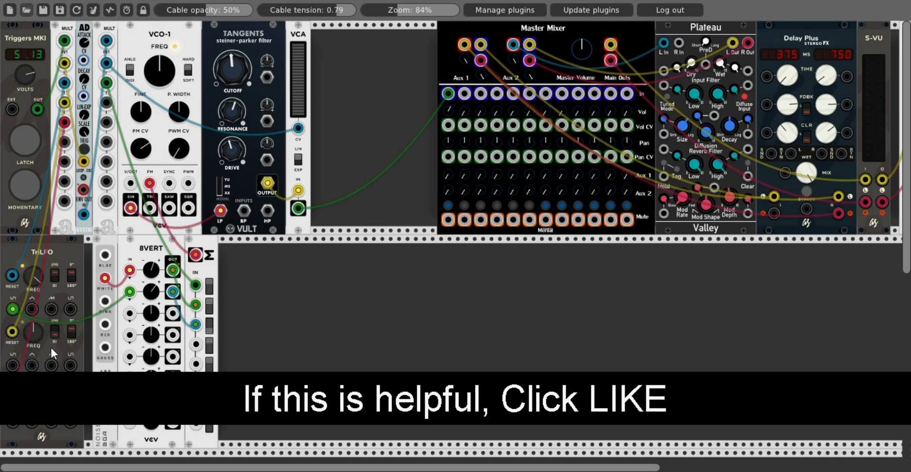
pyautogui.click(71, 332)
pyautogui.moveTo(50, 366); pyautogui.dragTo(136, 323)
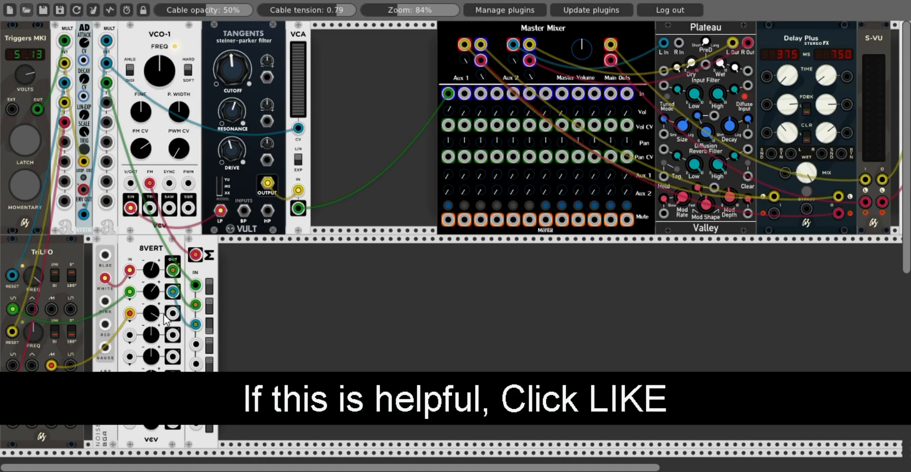
pyautogui.moveTo(172, 313); pyautogui.dragTo(195, 343)
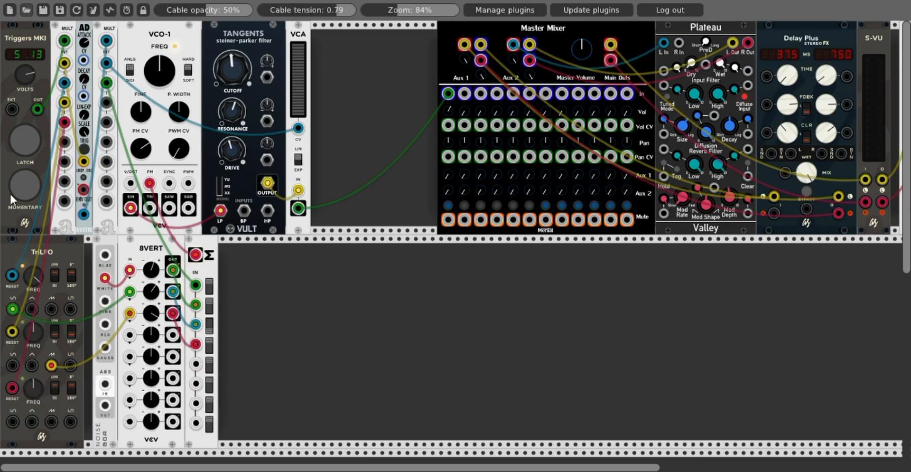
pyautogui.click(15, 183)
pyautogui.click(27, 188)
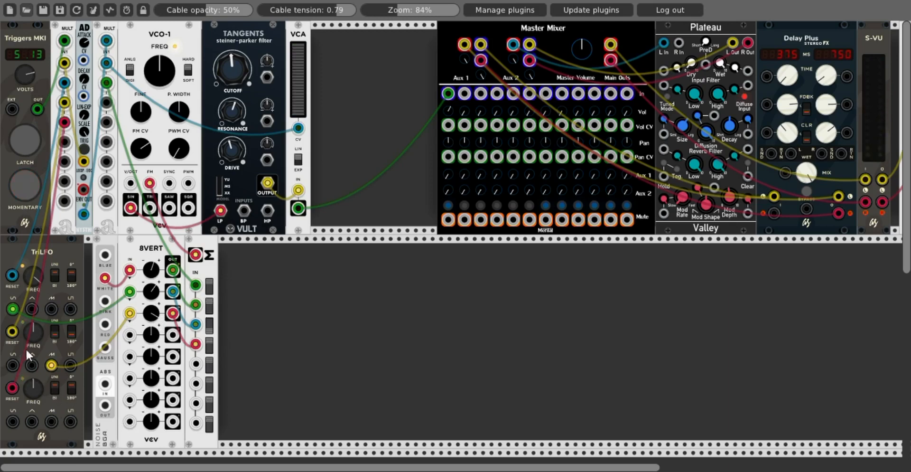
# - Raise the second LFO's frequency in the Tri LFO while testing the sound with momentary triggers
pyautogui.moveTo(32, 333); pyautogui.dragTo(32, 303)
pyautogui.click(24, 180)
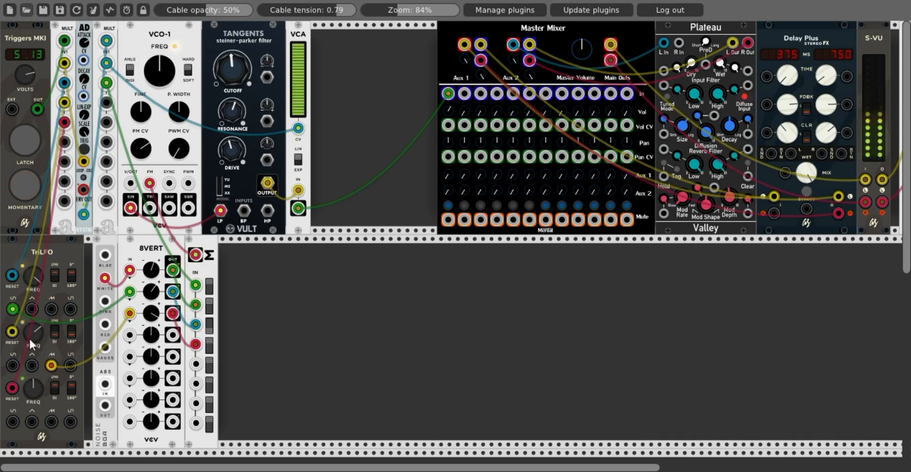
pyautogui.moveTo(30, 335); pyautogui.dragTo(29, 333)
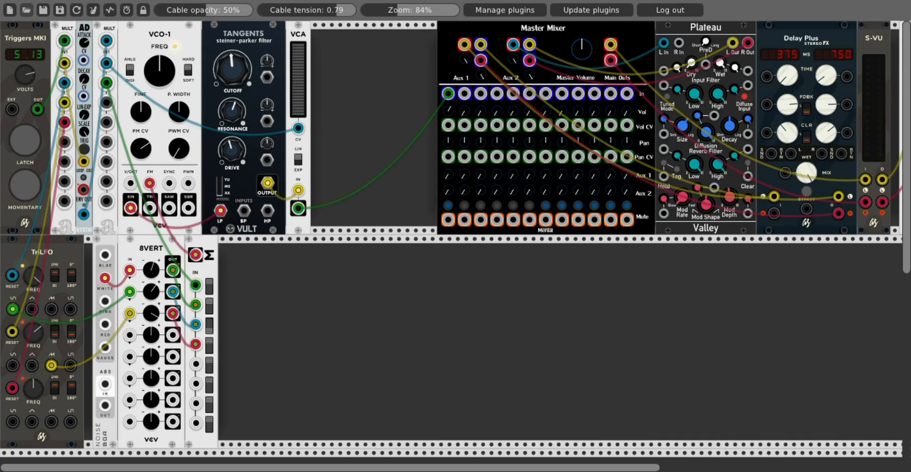
pyautogui.click(36, 190)
pyautogui.moveTo(32, 336); pyautogui.dragTo(33, 331)
pyautogui.click(33, 183)
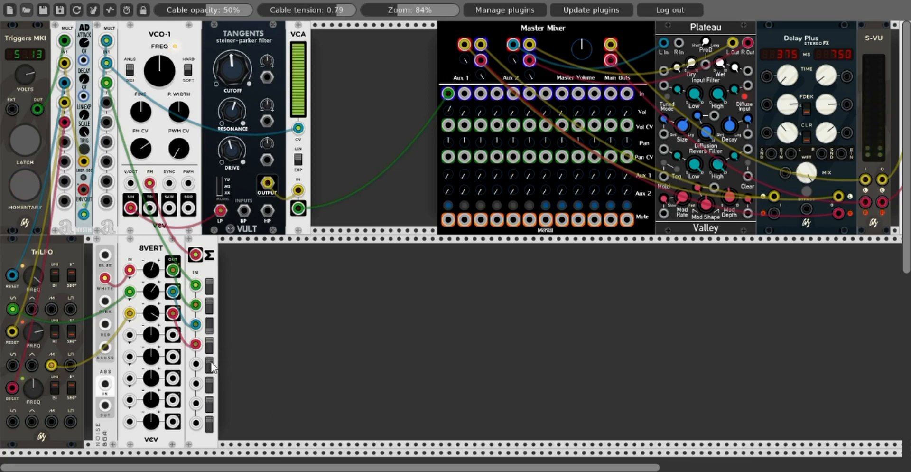
# - Patch the second LFO's triangle output into the fourth 8vert channel and fire momentary triggers
pyautogui.moveTo(32, 365); pyautogui.dragTo(129, 335)
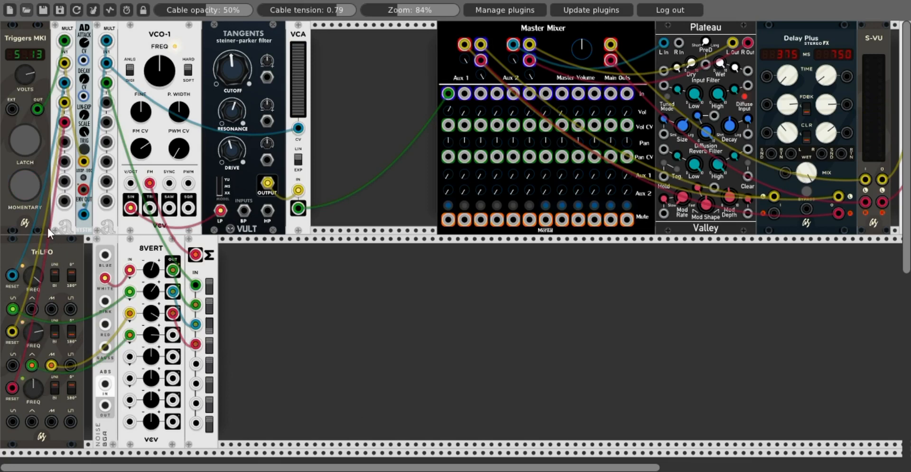
pyautogui.click(21, 192)
pyautogui.click(18, 189)
# - Patch the third LFO's square output through the fifth 8vert channel into Sum's fifth input, adjust its level and test it with a trigger
pyautogui.moveTo(72, 418); pyautogui.dragTo(196, 364)
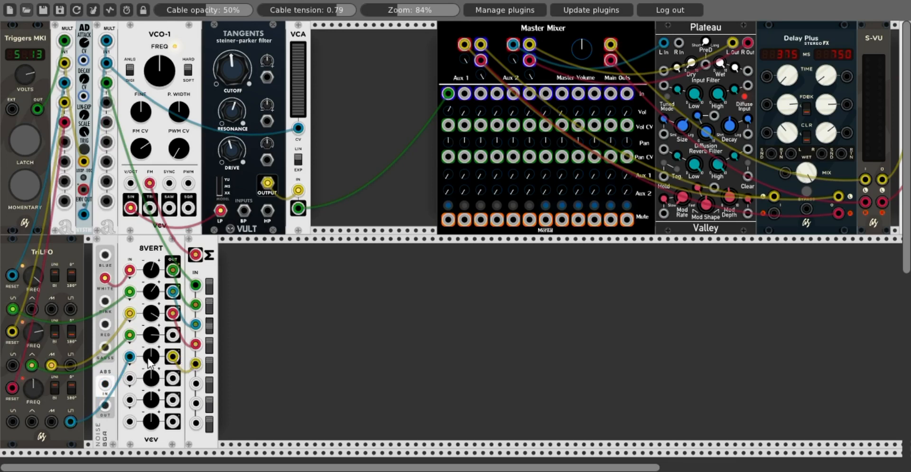
pyautogui.moveTo(147, 358); pyautogui.dragTo(147, 285)
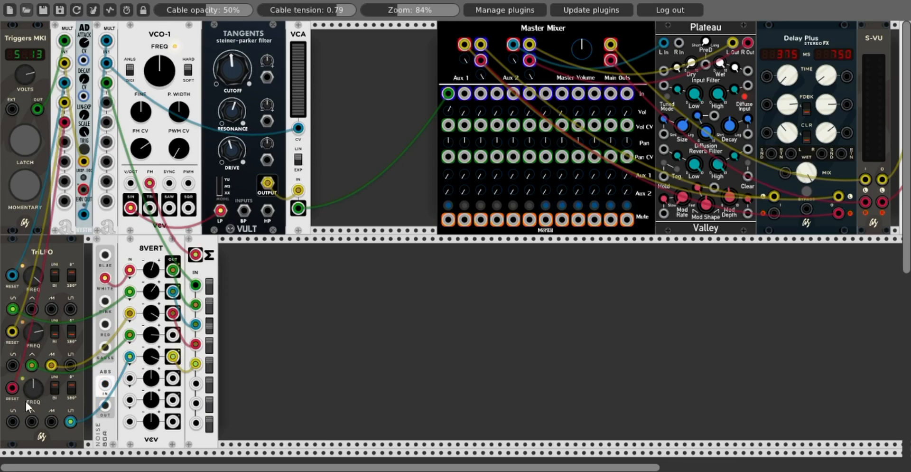
pyautogui.click(30, 175)
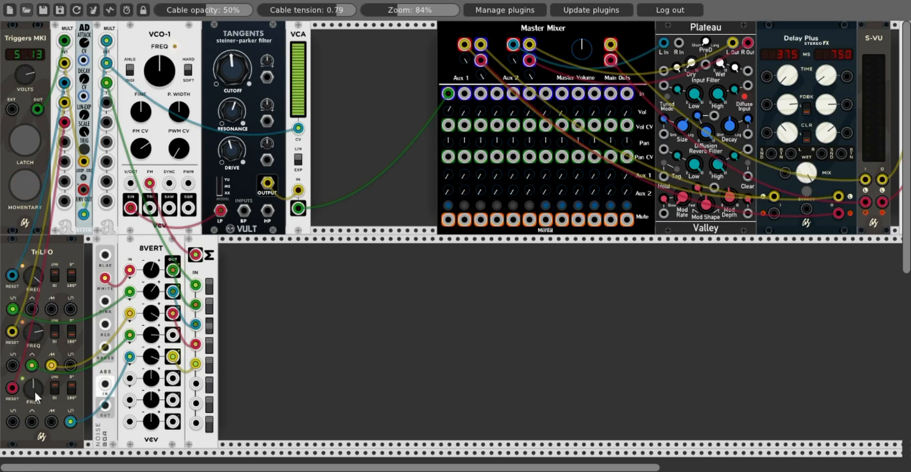
# - Raise the third LFO's frequency while auditioning the voice with momentary triggers
pyautogui.moveTo(31, 386); pyautogui.dragTo(31, 360)
pyautogui.click(32, 188)
pyautogui.click(24, 177)
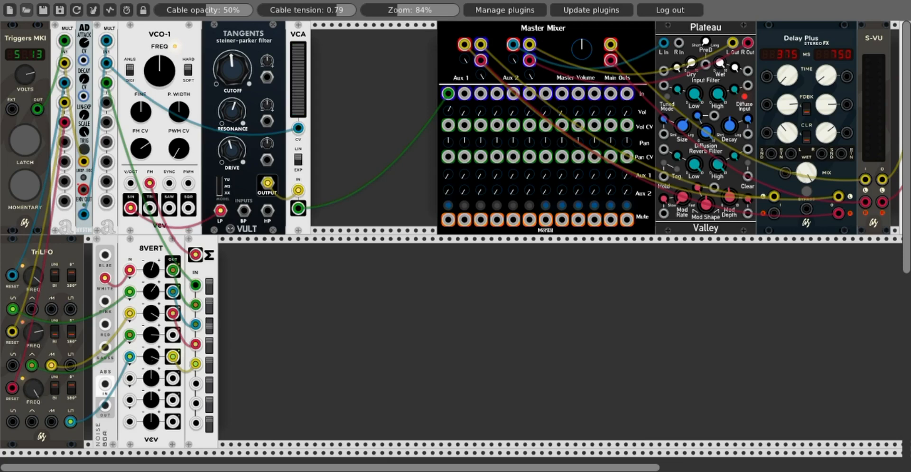
pyautogui.click(26, 186)
pyautogui.click(24, 183)
# - Patch the envelope multiple's next free output into Tangents' cutoff CV, then tune the CV amount, cutoff and resonance while firing triggers
pyautogui.moveTo(107, 104); pyautogui.dragTo(267, 77)
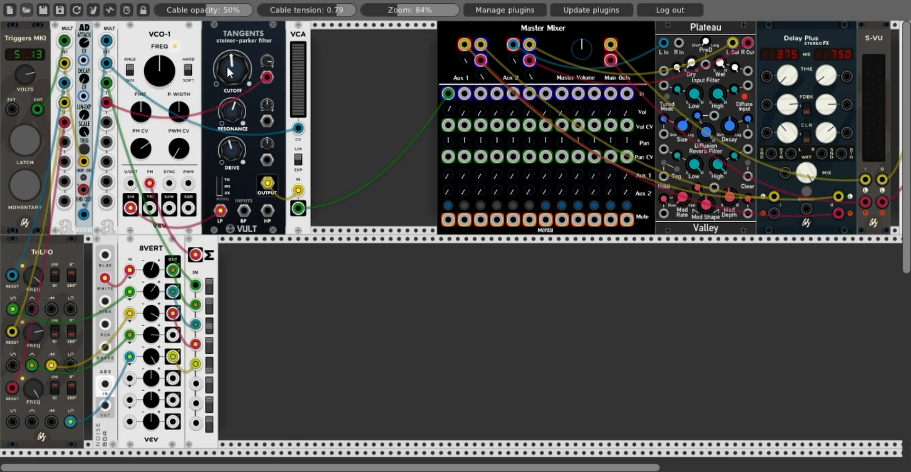
pyautogui.click(24, 187)
pyautogui.moveTo(266, 62); pyautogui.dragTo(267, 61)
pyautogui.moveTo(31, 177); pyautogui.dragTo(31, 178)
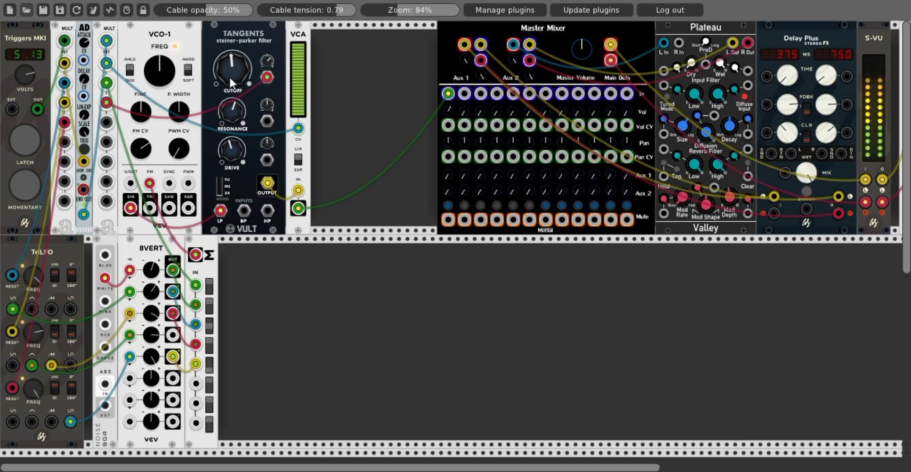
pyautogui.moveTo(229, 76); pyautogui.dragTo(229, 70)
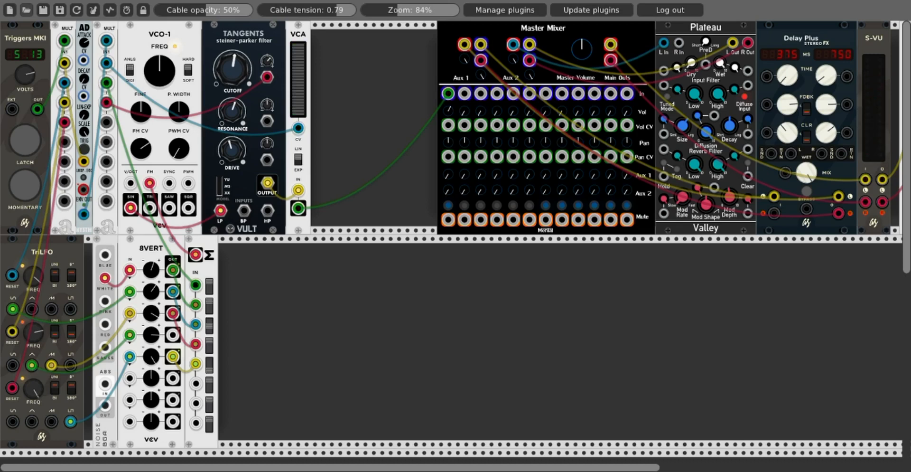
pyautogui.moveTo(24, 183); pyautogui.dragTo(24, 183)
pyautogui.click(22, 189)
# - Add a Caudal chaos source and patch its B column X output through the sixth 8vert channel into Sum's sixth input
pyautogui.rightClick(351, 312)
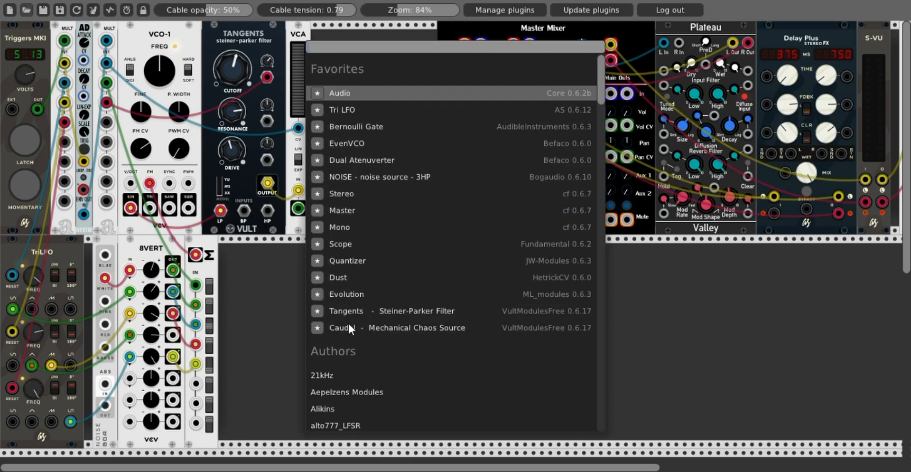
pyautogui.click(348, 327)
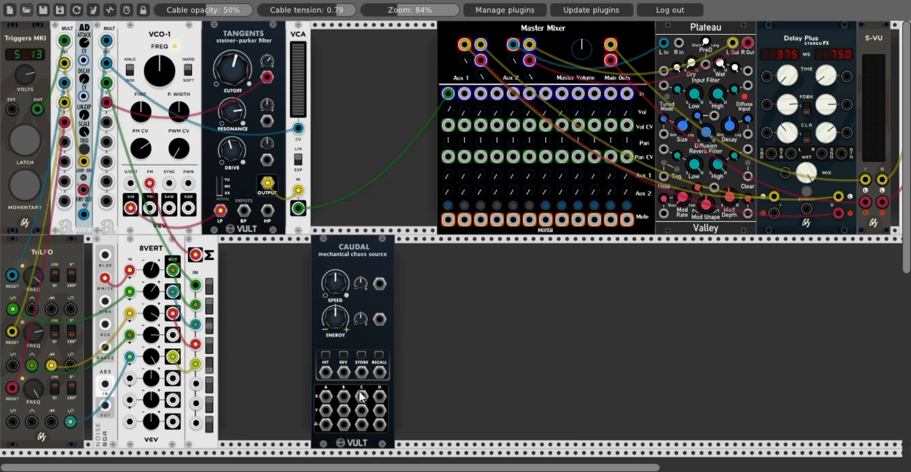
pyautogui.moveTo(343, 398); pyautogui.dragTo(131, 379)
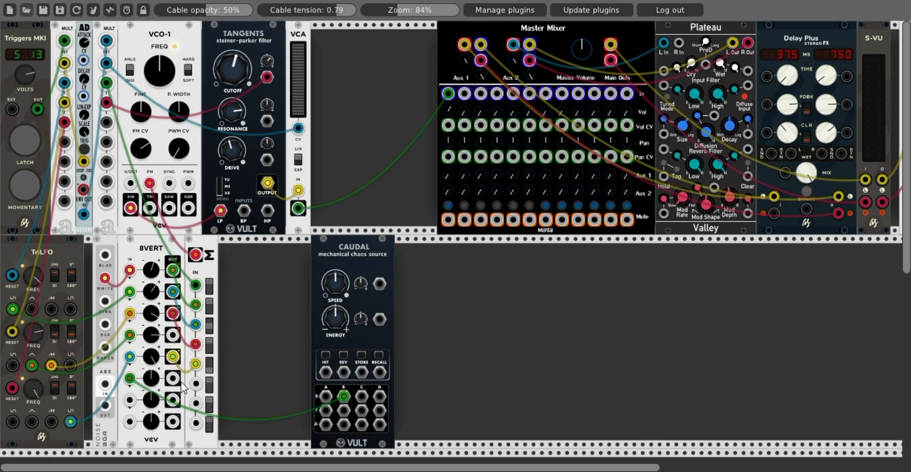
pyautogui.moveTo(174, 378); pyautogui.dragTo(196, 383)
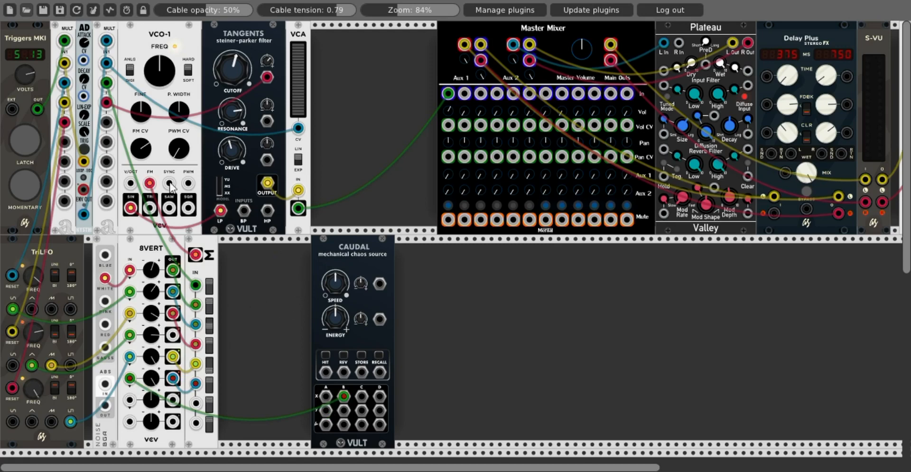
pyautogui.click(17, 191)
# - Repatch the chaos modulation from Caudal's lowest D output, test it with a trigger and place Caudal directly beside Sum
pyautogui.moveTo(343, 395); pyautogui.dragTo(380, 423)
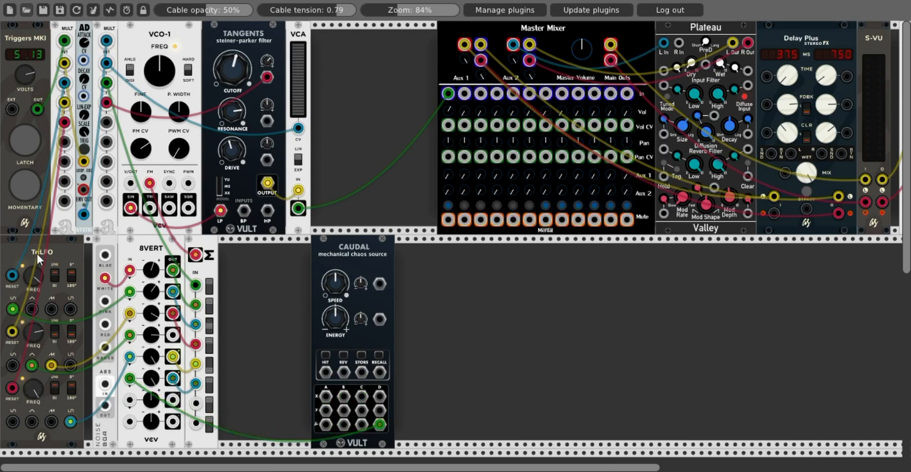
pyautogui.click(24, 186)
pyautogui.moveTo(350, 245); pyautogui.dragTo(258, 252)
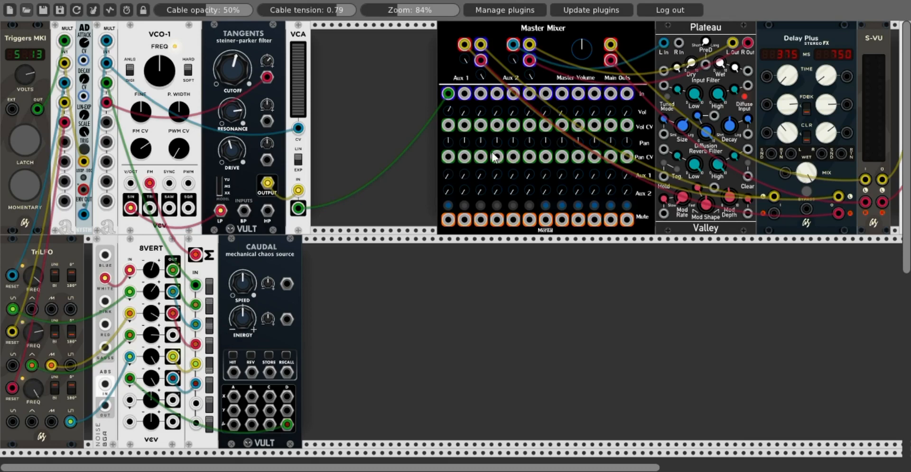
# - Add a ReScale module, feed its 0V/5V input from the envelope multiple and patch its output to the mixer's first Pan CV
pyautogui.rightClick(351, 132)
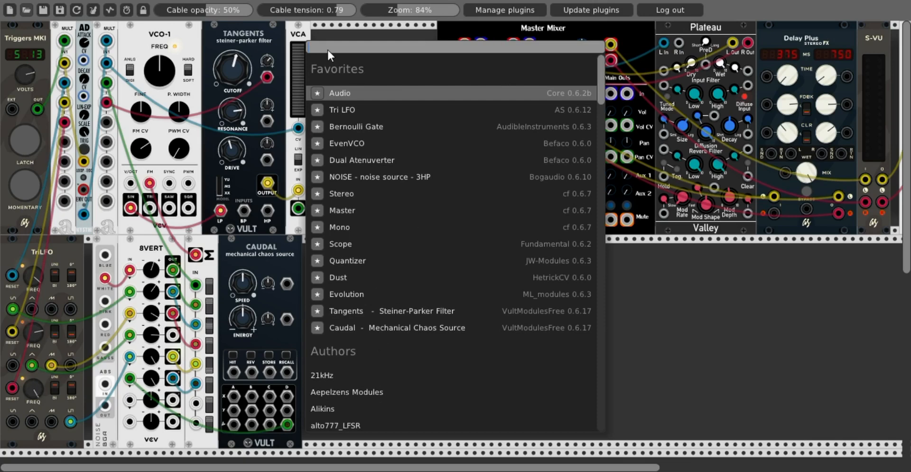
pyautogui.write('rescal')
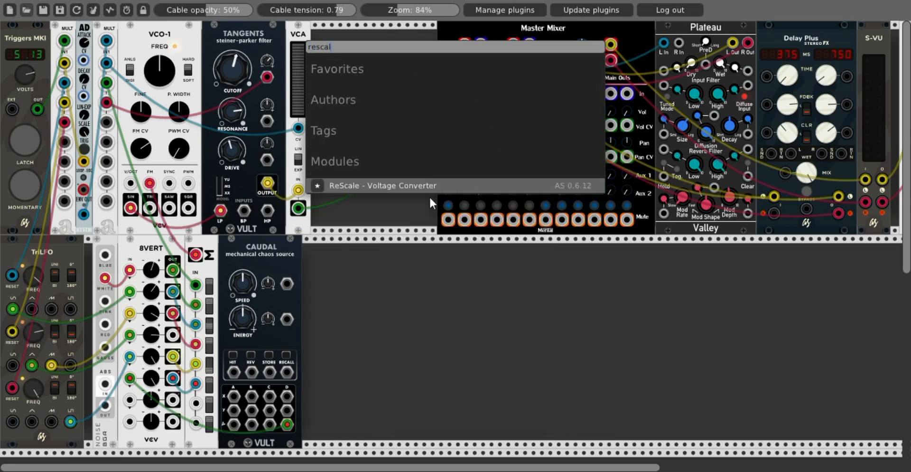
pyautogui.click(414, 185)
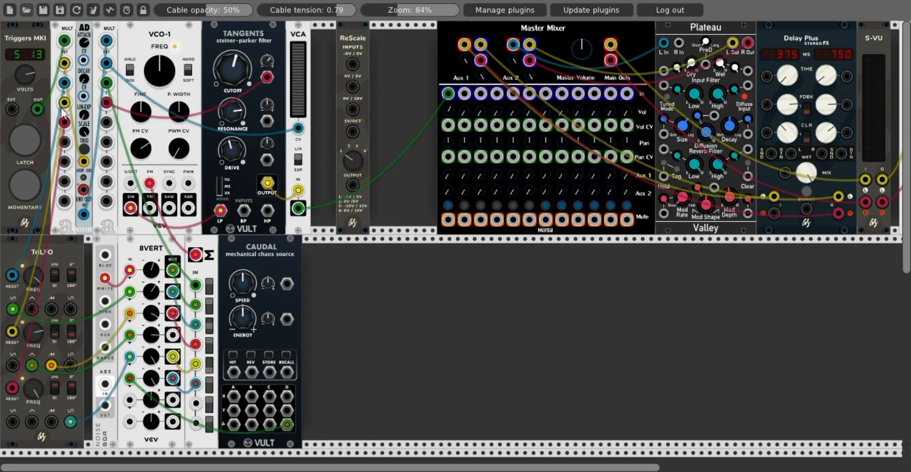
pyautogui.moveTo(106, 125); pyautogui.dragTo(358, 106)
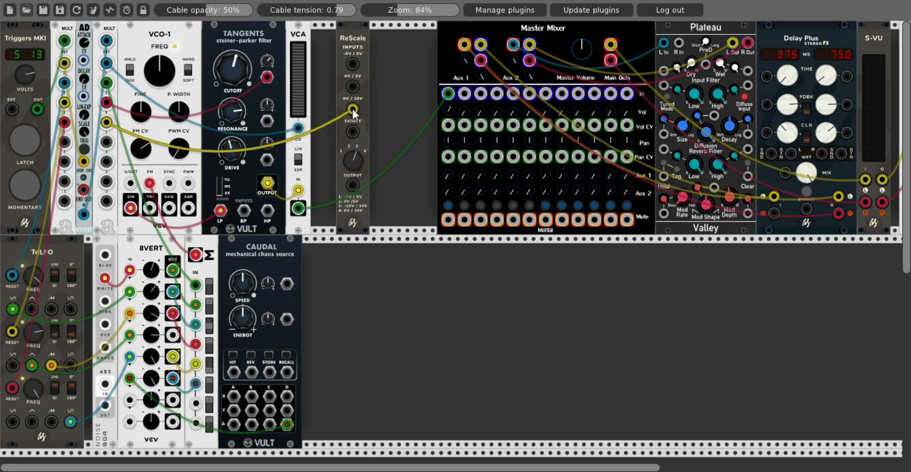
pyautogui.moveTo(351, 109); pyautogui.dragTo(352, 85)
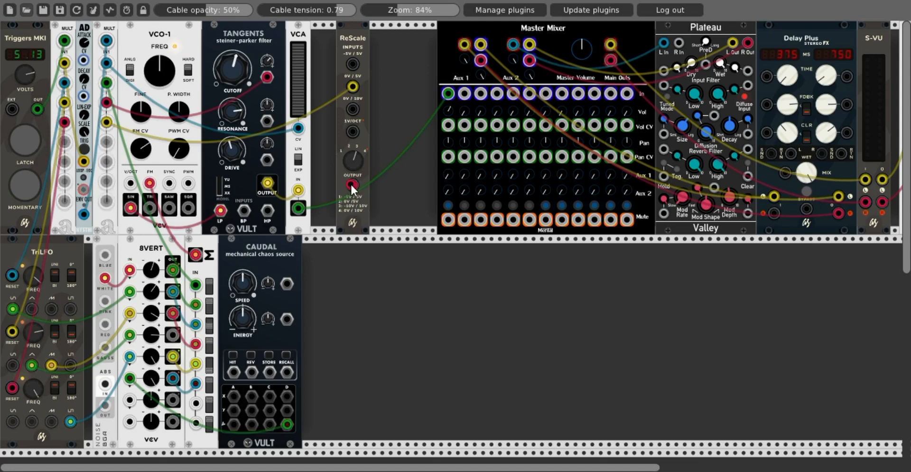
pyautogui.moveTo(351, 185); pyautogui.dragTo(452, 155)
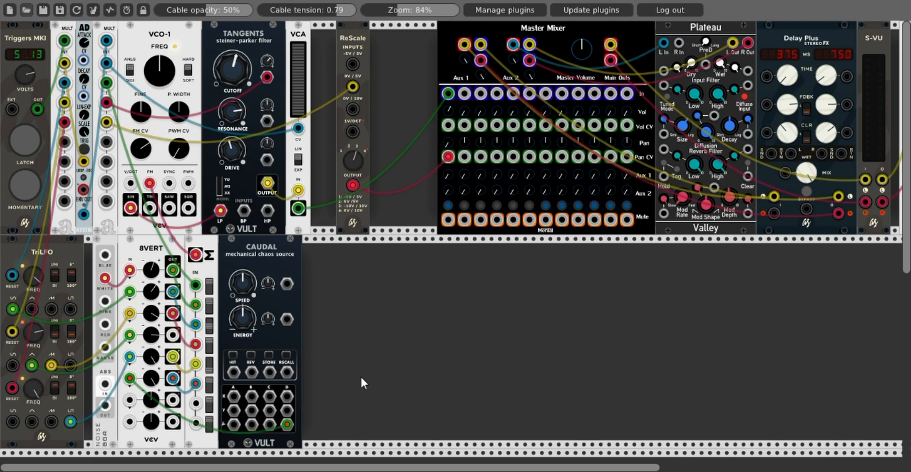
# - Audition the envelope-driven panning with momentary triggers and lower the mixer's Master Volume
pyautogui.click(30, 175)
pyautogui.click(22, 186)
pyautogui.moveTo(579, 50); pyautogui.dragTo(580, 68)
# - Shift ReScale toward the mixer, add a Signal Delay beside the VCA and route the envelope through its first channel into ReScale's 0V/5V input
pyautogui.moveTo(362, 34); pyautogui.dragTo(401, 39)
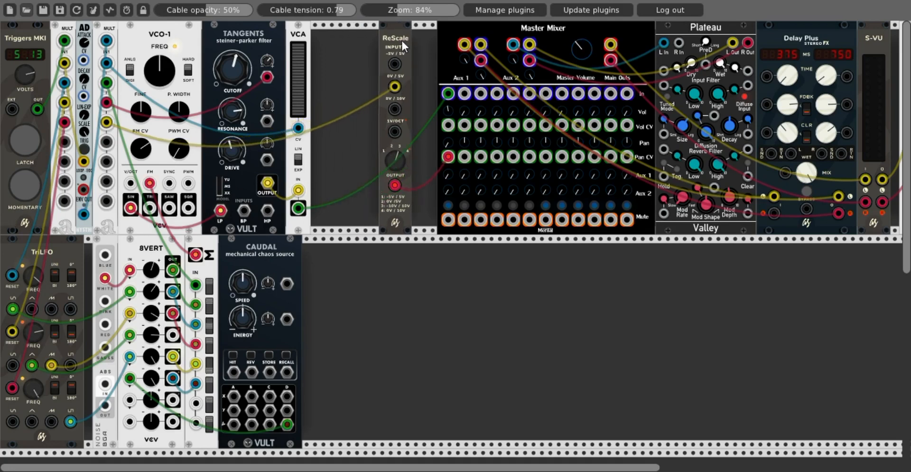
pyautogui.rightClick(330, 75)
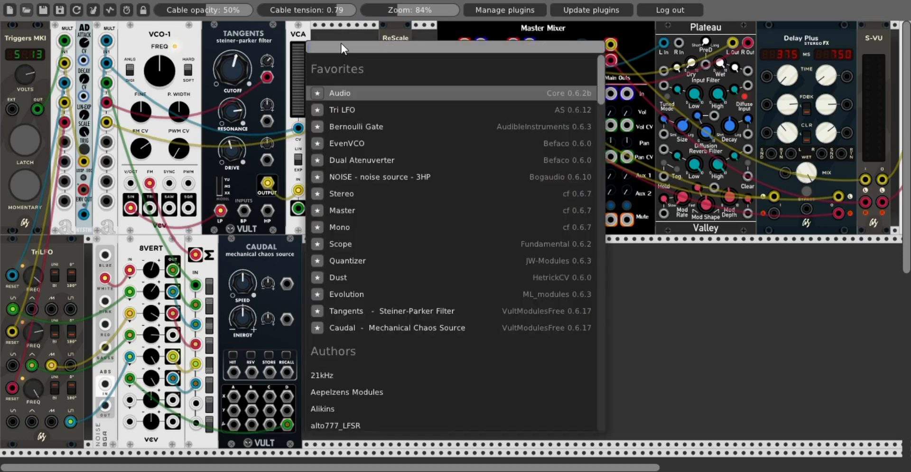
pyautogui.write('delay')
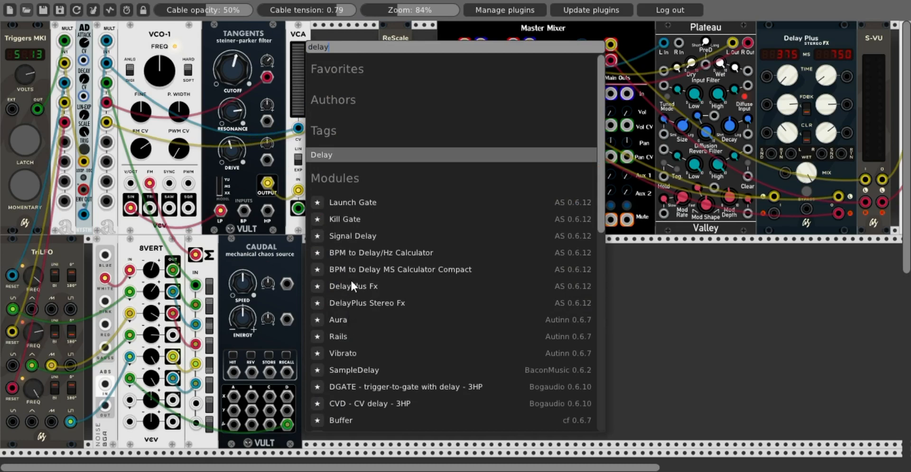
pyautogui.click(340, 236)
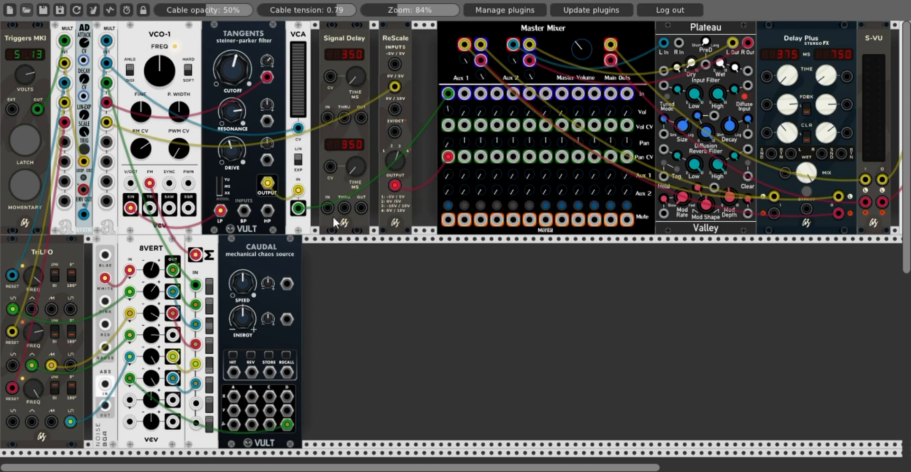
pyautogui.moveTo(393, 86); pyautogui.dragTo(326, 118)
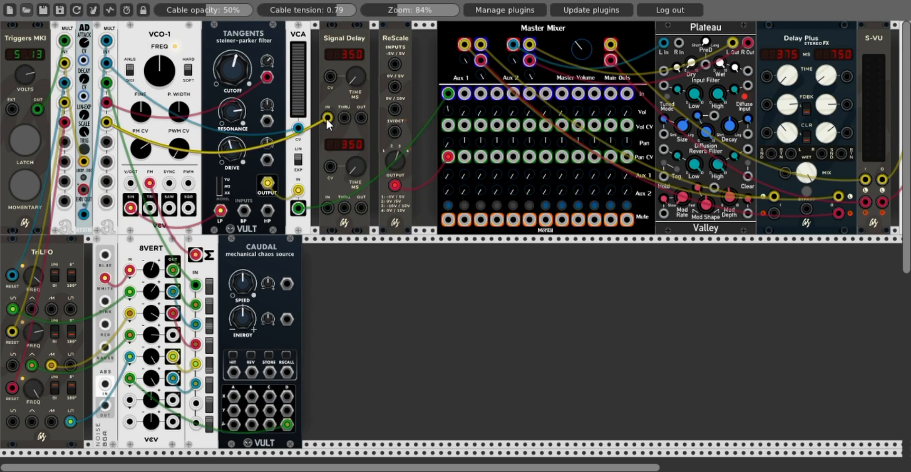
pyautogui.moveTo(360, 119); pyautogui.dragTo(359, 116)
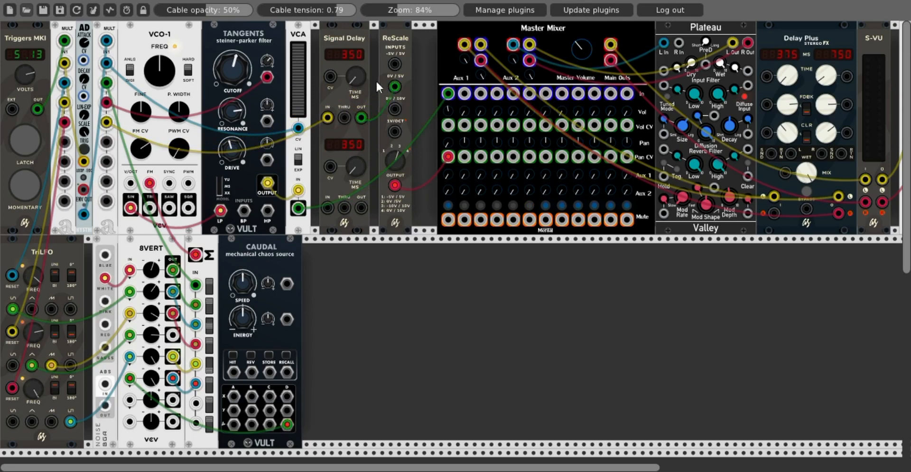
# - Set the first Signal Delay channel's time to 570 ms while auditioning the delayed panning with momentary triggers
pyautogui.moveTo(353, 78)
pyautogui.mouseDown()
pyautogui.moveTo(353, 94)
pyautogui.moveTo(353, 77)
pyautogui.mouseUp()
pyautogui.click(22, 192)
pyautogui.click(32, 175)
pyautogui.click(30, 190)
pyautogui.click(21, 187)
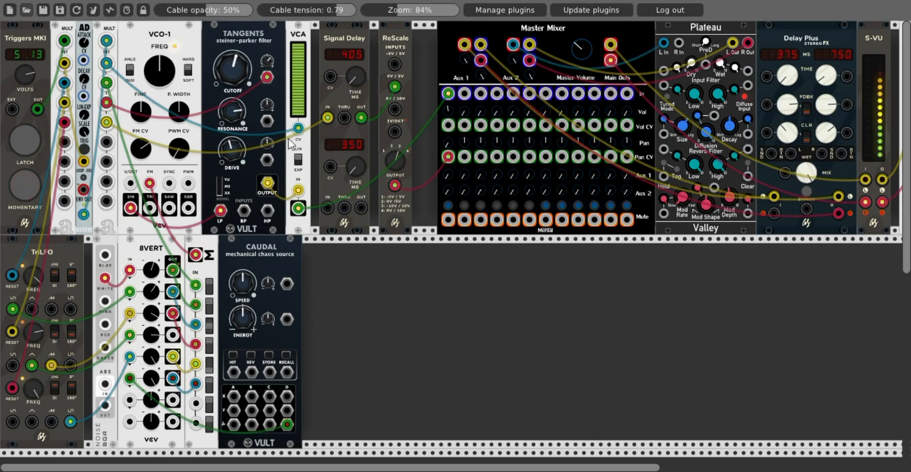
pyautogui.moveTo(357, 74); pyautogui.dragTo(357, 66)
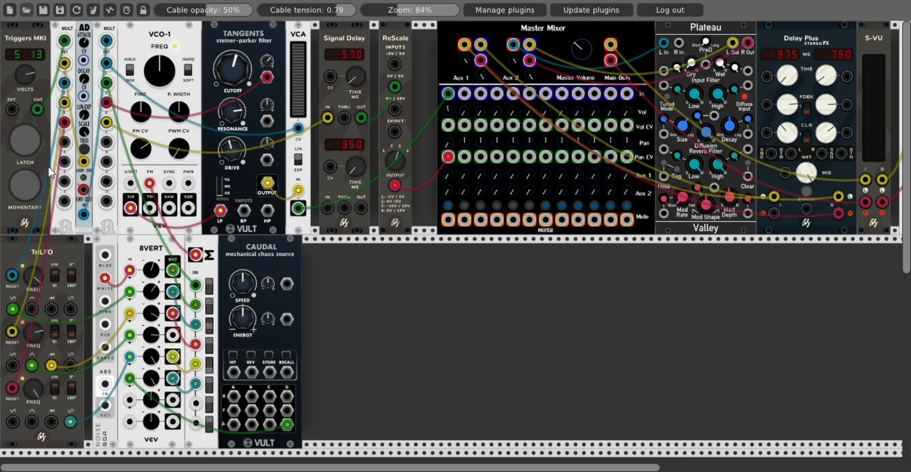
# - Add a Debriatus module and patch it between the VCA output and the mixer's first input, using its left input and left output
pyautogui.click(26, 189)
pyautogui.rightClick(425, 303)
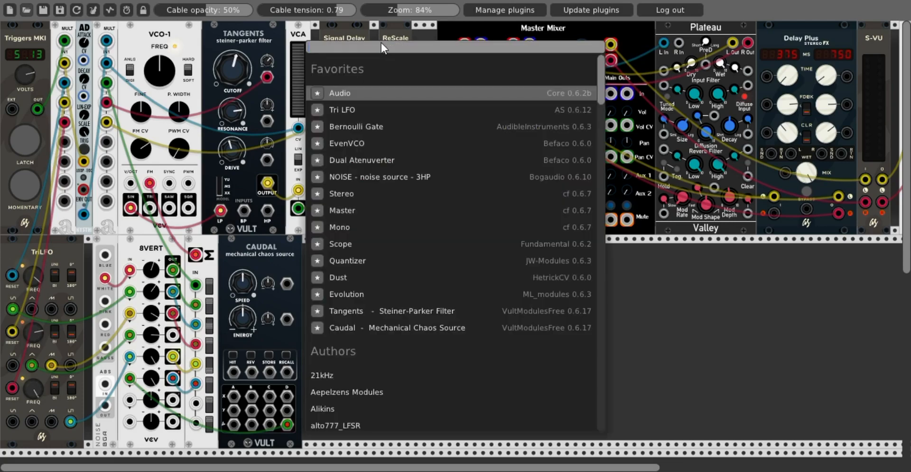
pyautogui.write('debr')
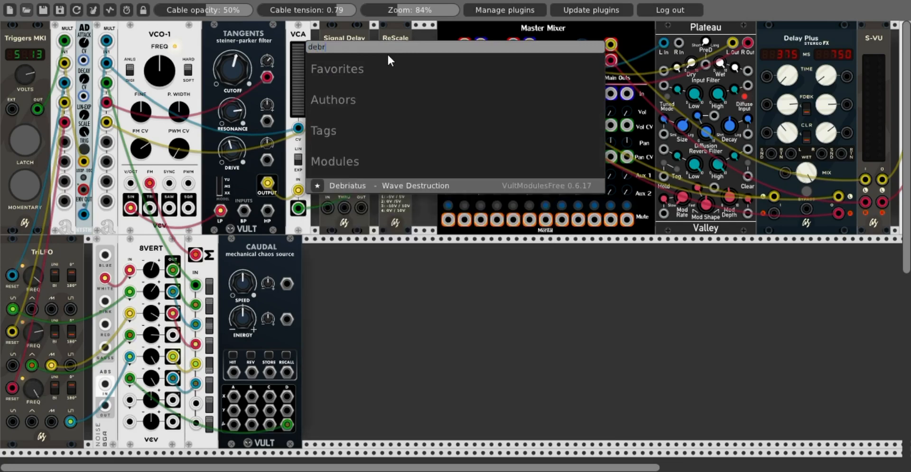
pyautogui.click(335, 185)
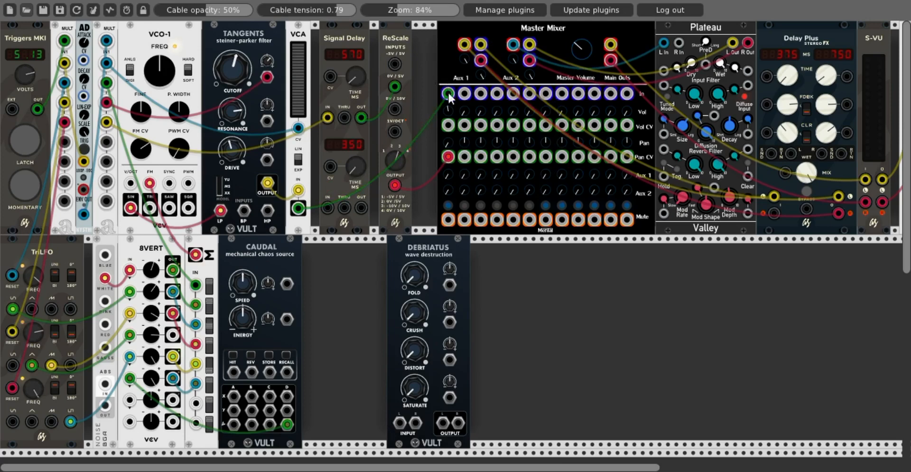
pyautogui.moveTo(447, 93); pyautogui.dragTo(399, 422)
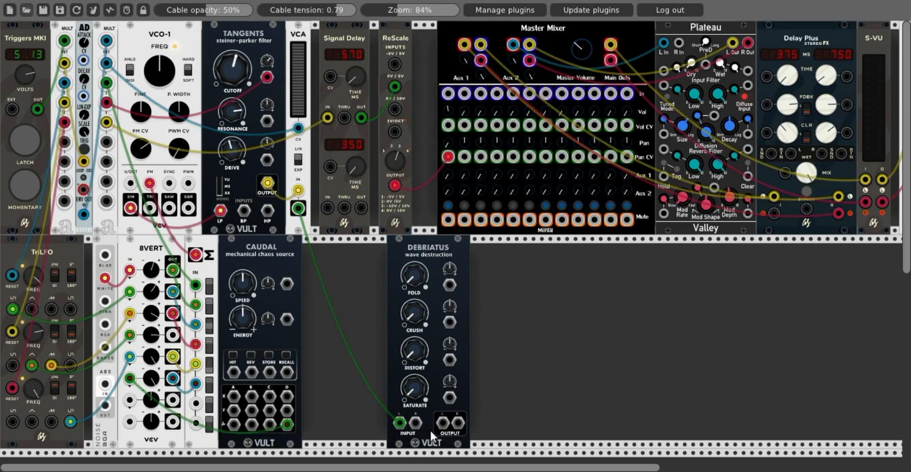
pyautogui.moveTo(442, 421); pyautogui.dragTo(457, 316)
pyautogui.moveTo(458, 347); pyautogui.dragTo(448, 93)
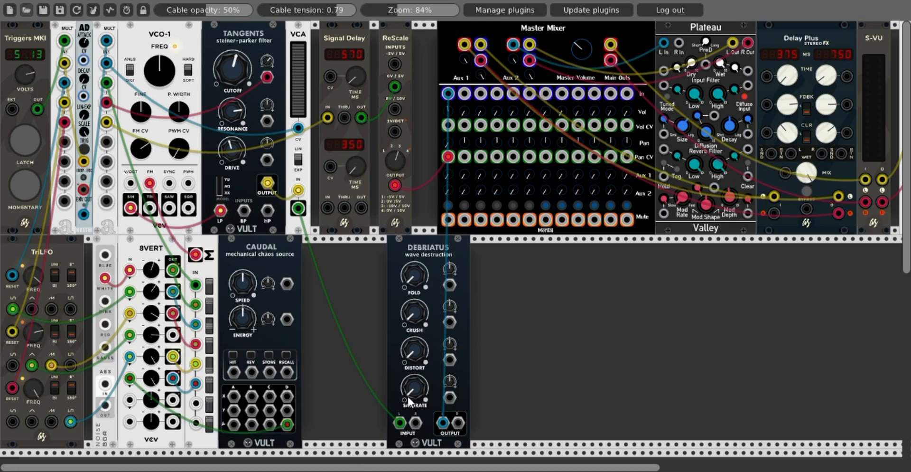
# - Raise Debriatus's Saturate amount to past the middle of its range while auditioning the voice with momentary triggers
pyautogui.click(26, 184)
pyautogui.moveTo(411, 391); pyautogui.dragTo(411, 368)
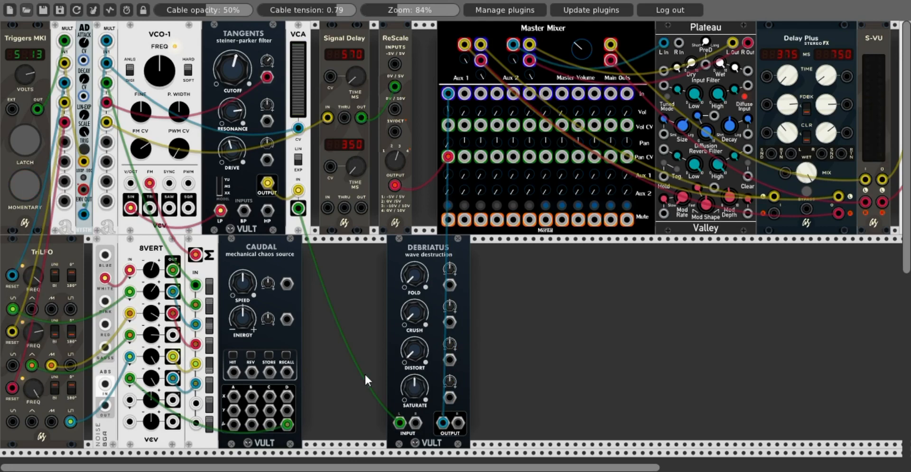
pyautogui.click(24, 177)
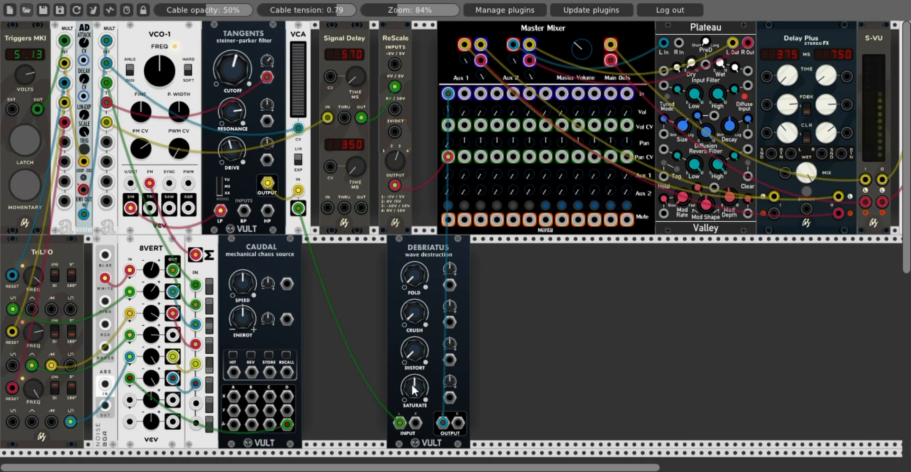
pyautogui.moveTo(411, 383); pyautogui.dragTo(411, 369)
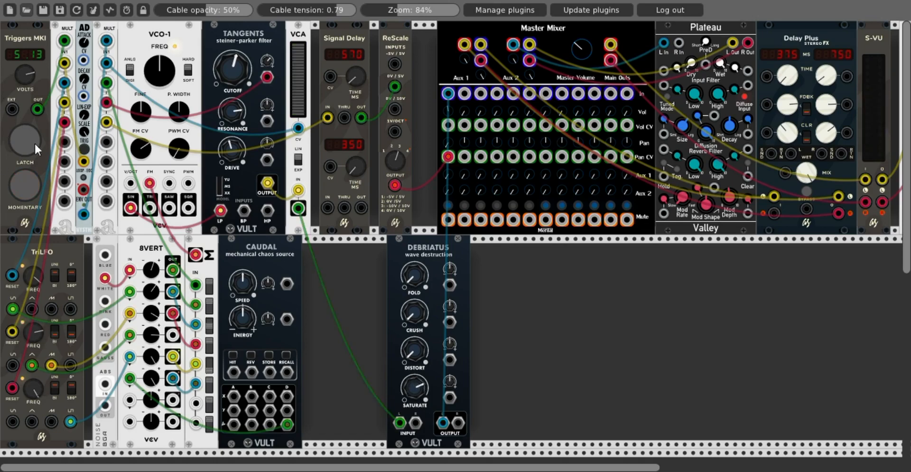
pyautogui.click(26, 179)
# - Raise Debriatus's Distort slightly, fine-tune its Saturate amount and audition the distorted voice with momentary triggers
pyautogui.moveTo(417, 352); pyautogui.dragTo(417, 339)
pyautogui.moveTo(404, 386); pyautogui.dragTo(404, 379)
pyautogui.click(15, 181)
pyautogui.click(30, 174)
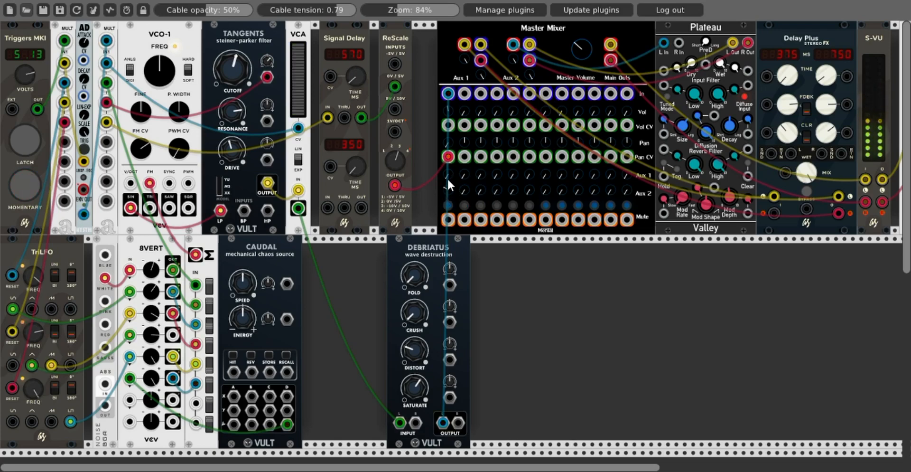
# - Adjust the Aux 1 send on the mixer's first channel and audition the finished voice with momentary triggers
pyautogui.moveTo(447, 177); pyautogui.dragTo(447, 143)
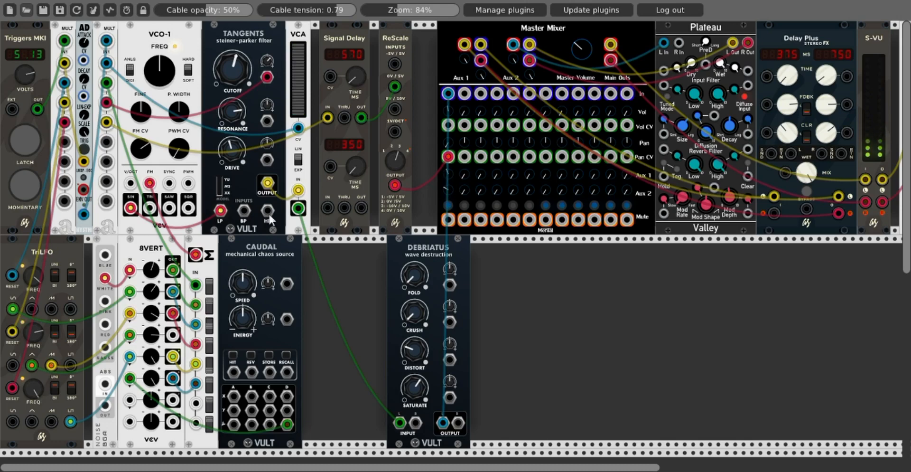
pyautogui.click(26, 190)
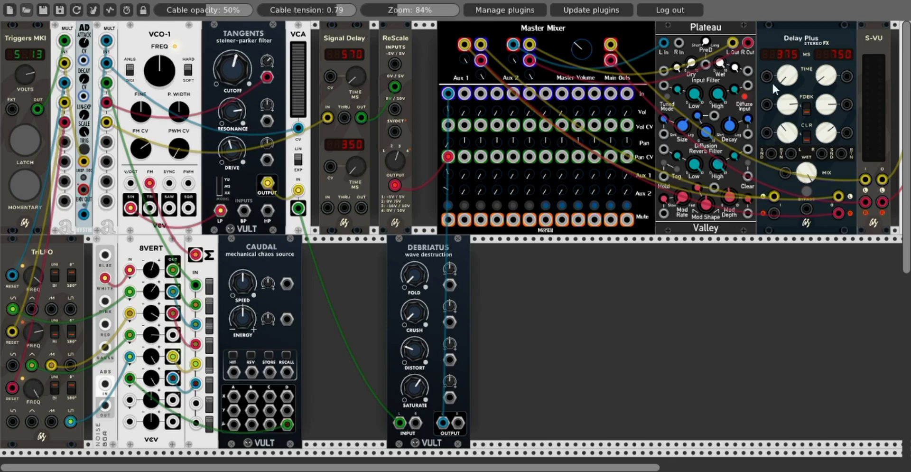
pyautogui.click(26, 187)
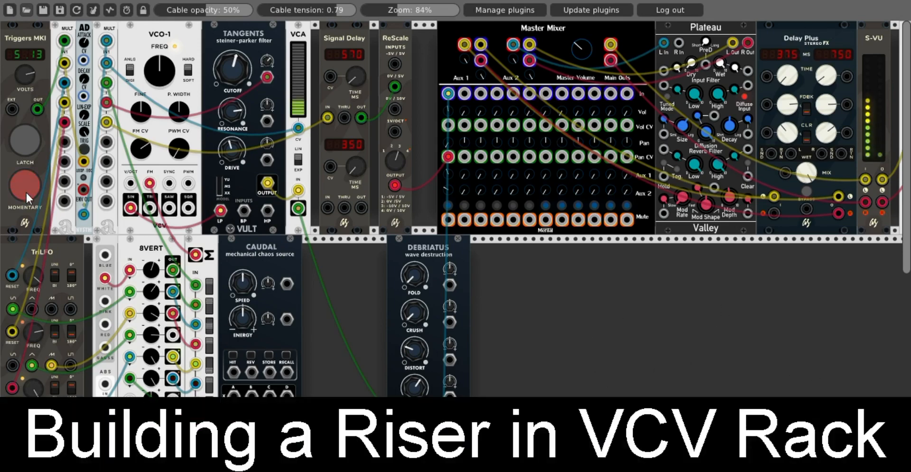